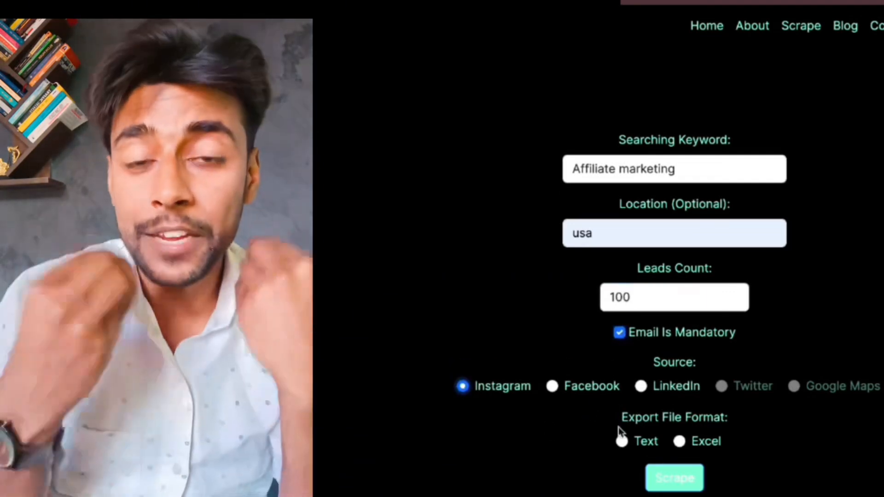
# Choose Excel as the export file format and start scraping the Affiliate marketing leads for usa.
pyautogui.click(680, 442)
pyautogui.scroll(-1, 573, 471)
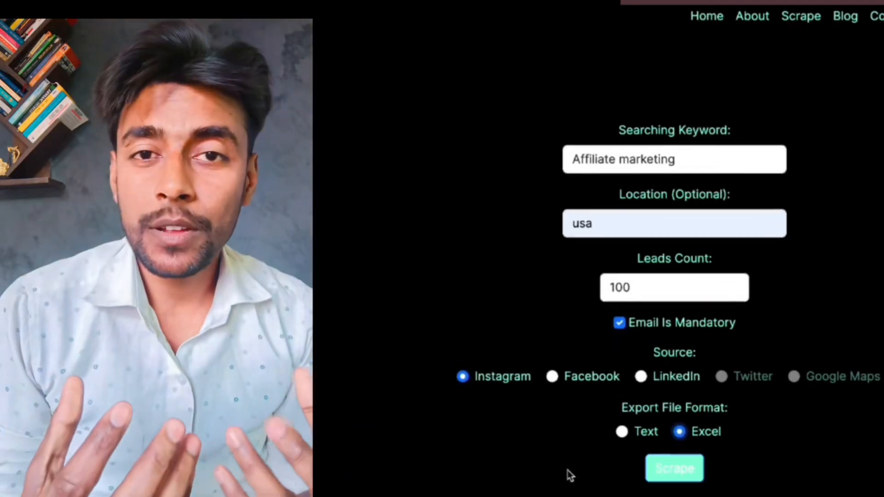
pyautogui.click(672, 469)
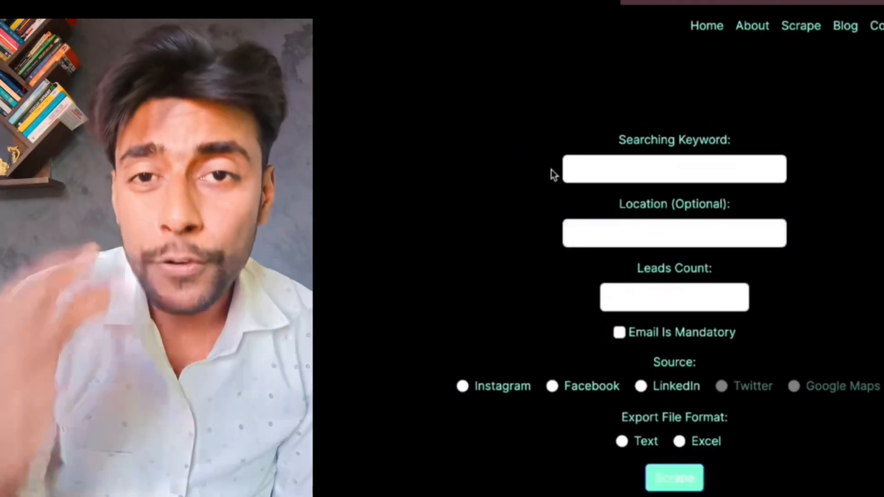
# Enter "Affiliate marketing" as the searching keyword, without the pasted list number in front.
pyautogui.click(565, 173)
pyautogui.write('1. Affiliate marketing')
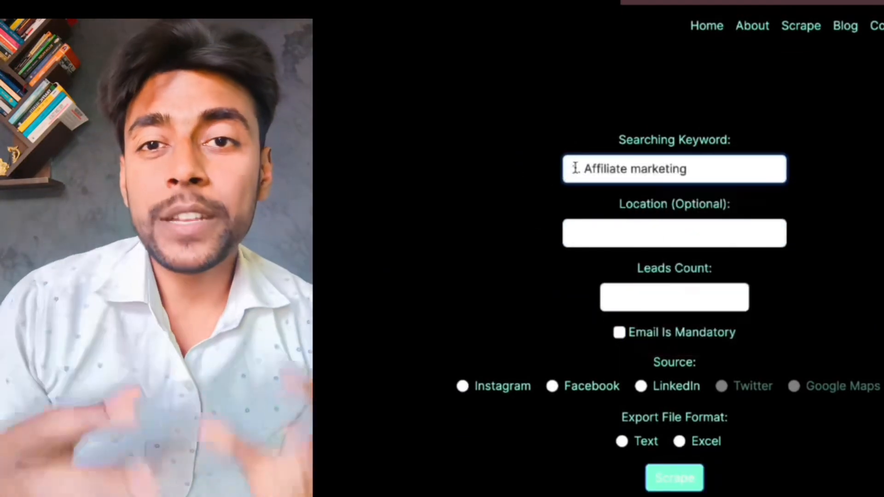
pyautogui.click(584, 168)
pyautogui.press('BackSpace')
pyautogui.press('BackSpace')
pyautogui.press('BackSpace')
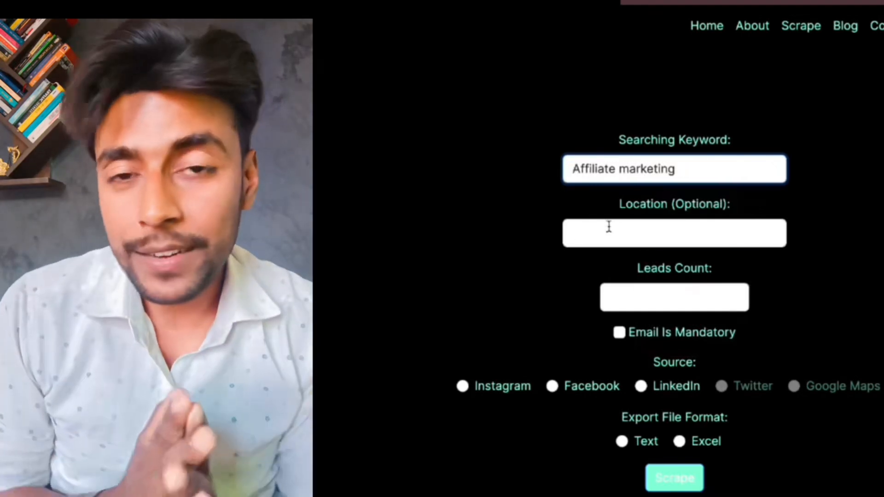
# Set the search location to india and the leads count to 100.
pyautogui.click(608, 226)
pyautogui.click(654, 296)
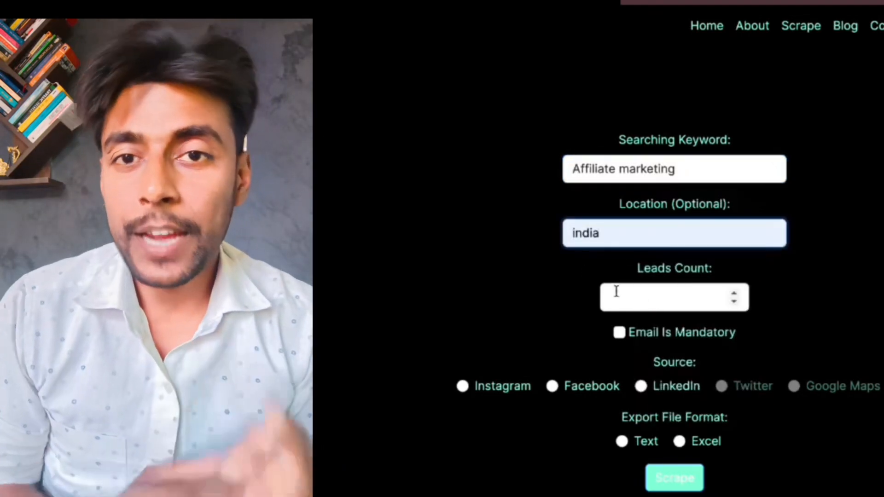
pyautogui.click(616, 291)
pyautogui.write('100')
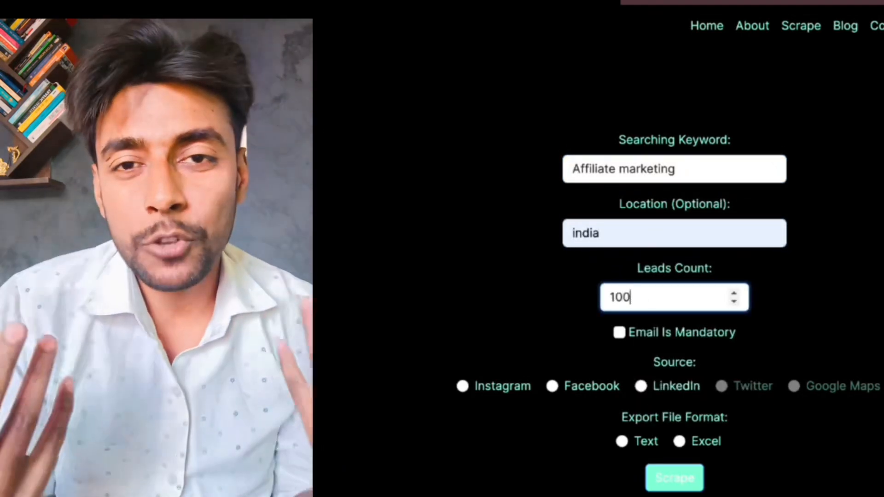
# Make email mandatory, choose Instagram as the source and Excel as the export format, and start the scrape.
pyautogui.click(624, 343)
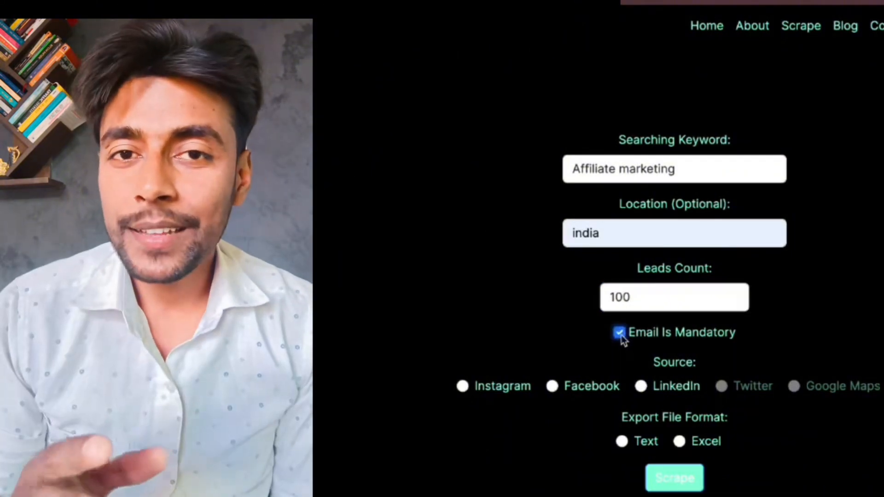
pyautogui.click(679, 442)
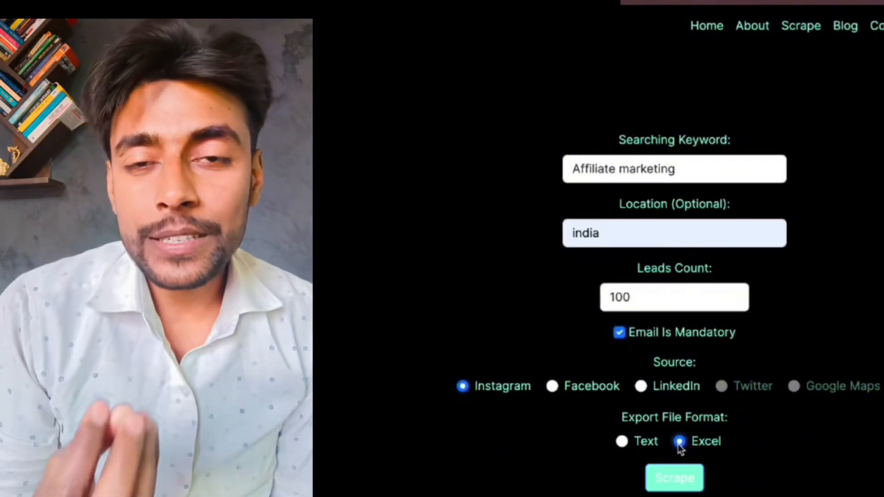
pyautogui.click(670, 483)
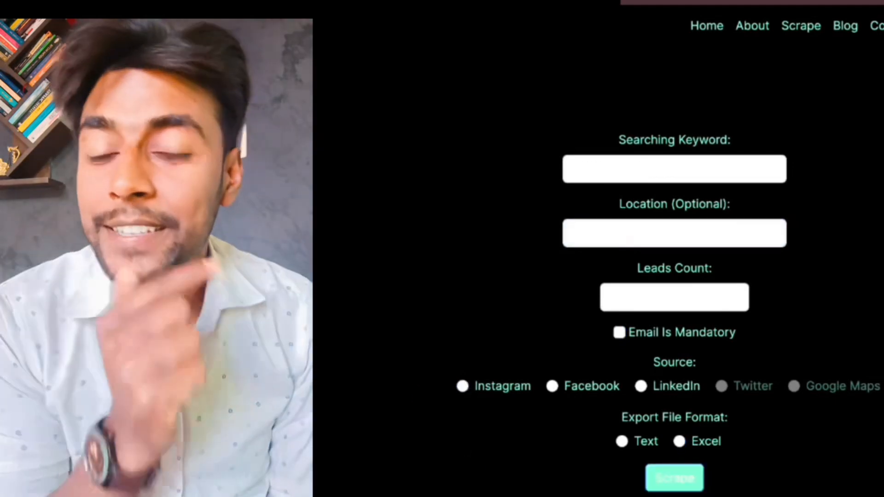
# Enter "real state" as the searching keyword and set the location to india.
pyautogui.click(577, 172)
pyautogui.write('rea')
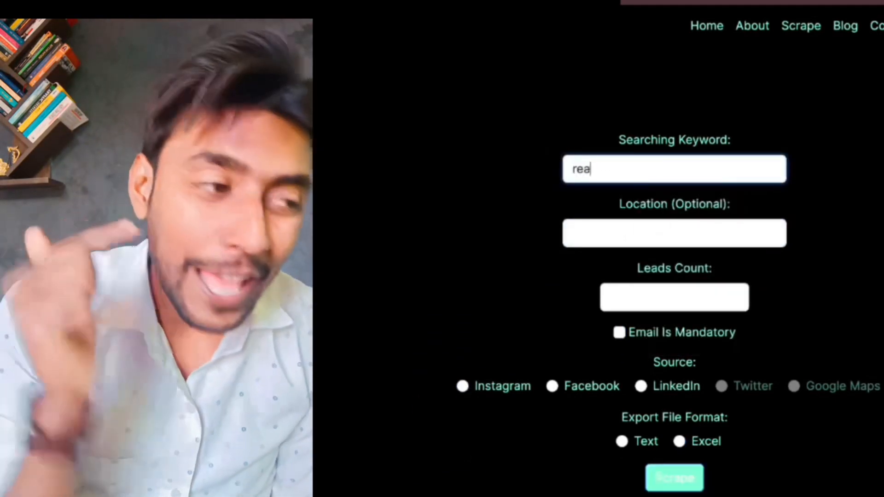
pyautogui.write('l state')
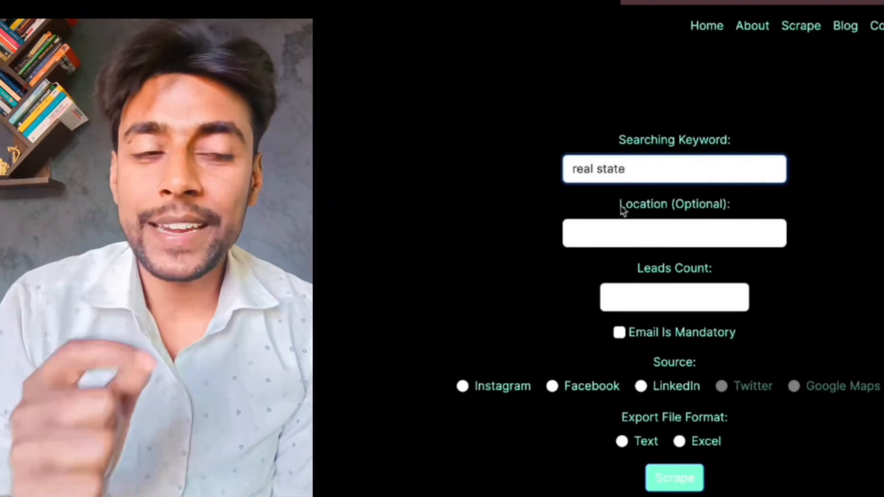
pyautogui.click(613, 223)
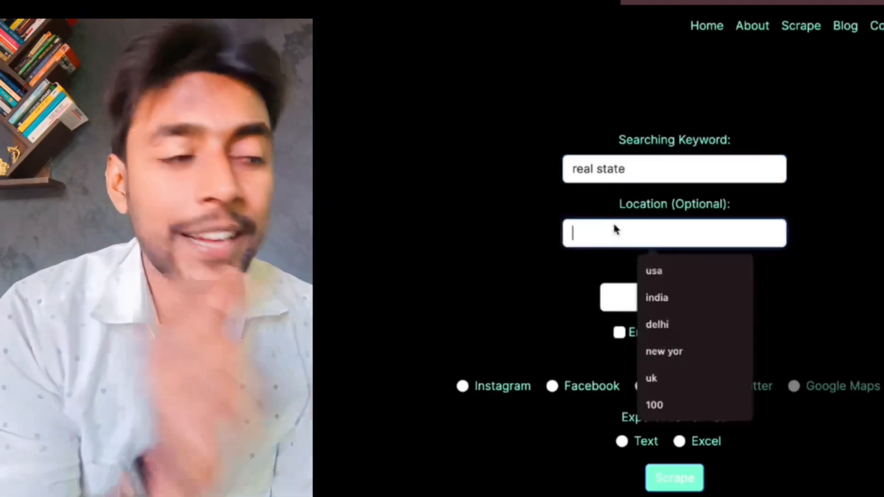
pyautogui.click(659, 297)
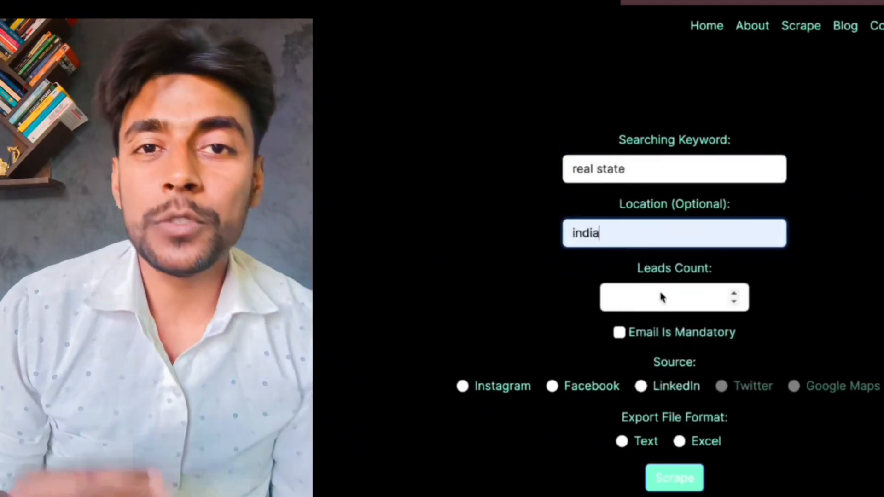
# Request 100 leads with mandatory email from Instagram, exported to Excel, and start the scrape.
pyautogui.click(659, 296)
pyautogui.write('100')
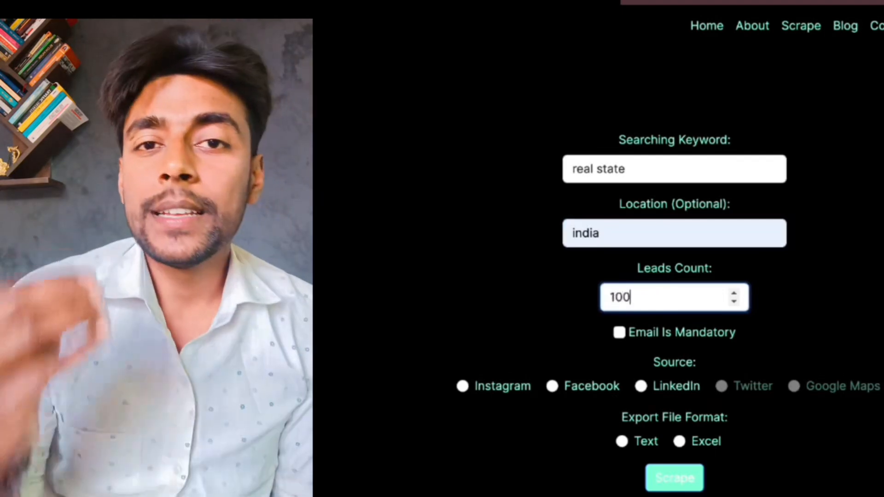
pyautogui.click(655, 332)
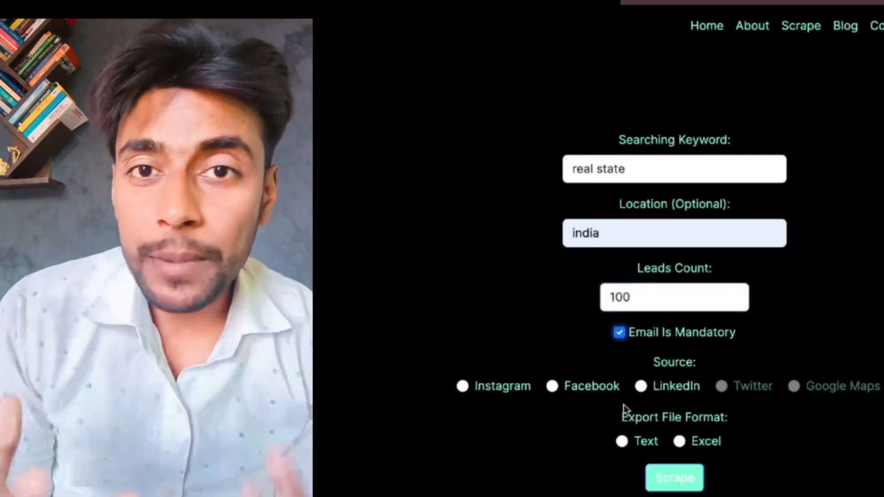
pyautogui.click(679, 442)
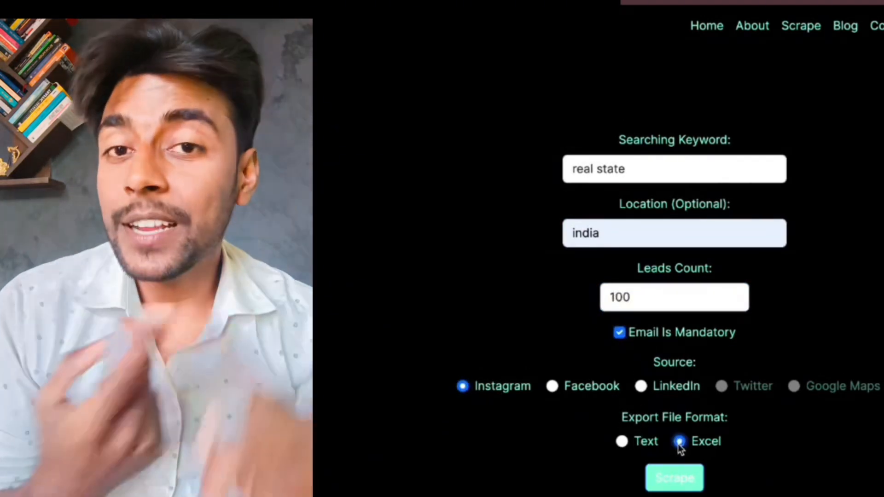
pyautogui.click(670, 479)
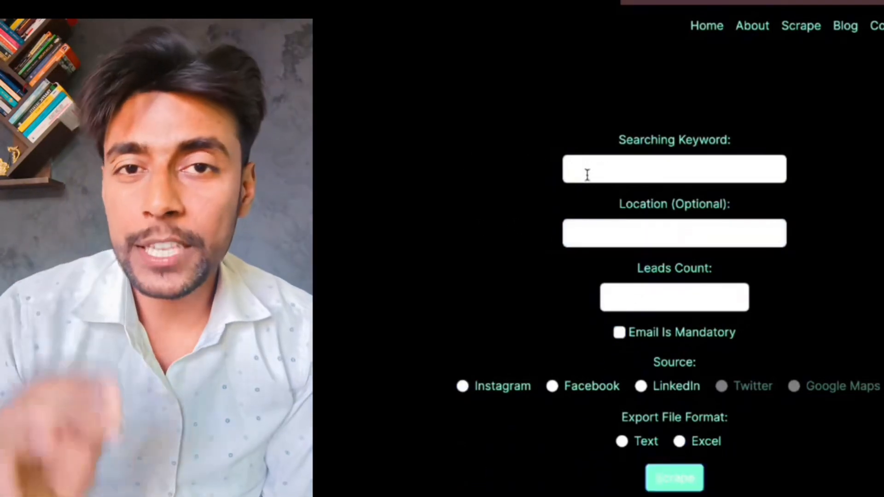
# Fill in the cleared form with "real state" as the searching keyword and usa as the location.
pyautogui.click(587, 175)
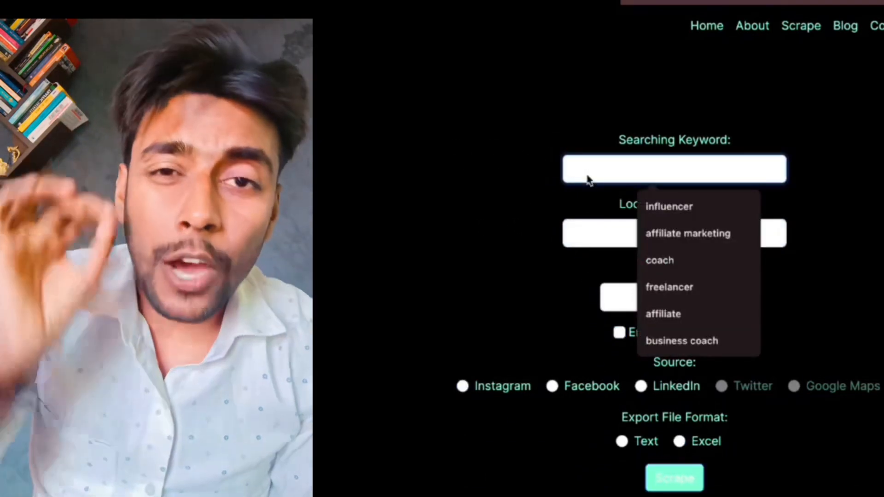
pyautogui.write('rea')
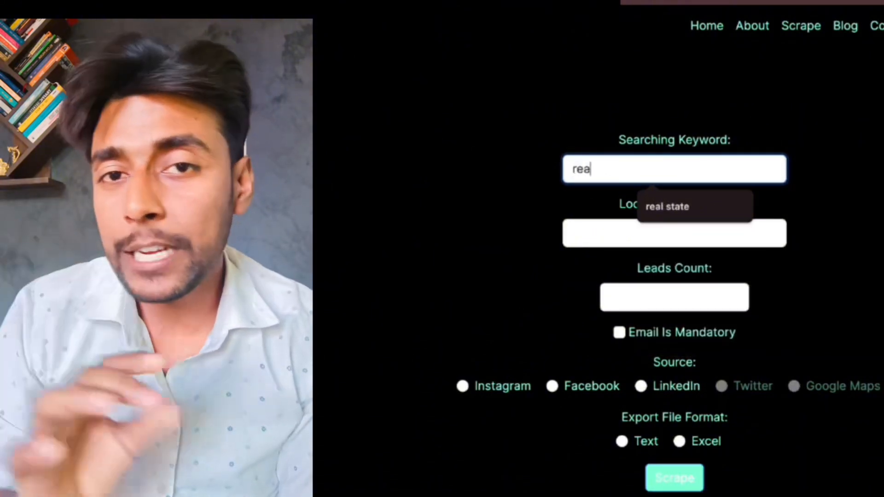
pyautogui.write('l state')
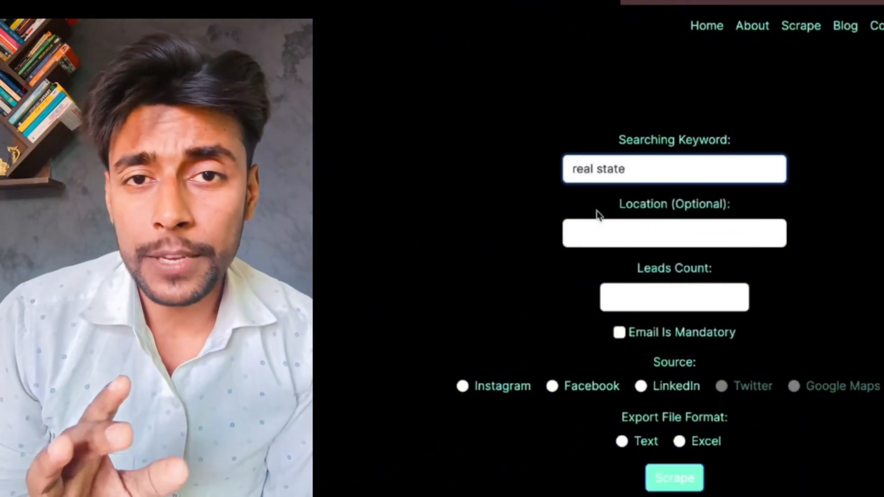
pyautogui.click(606, 230)
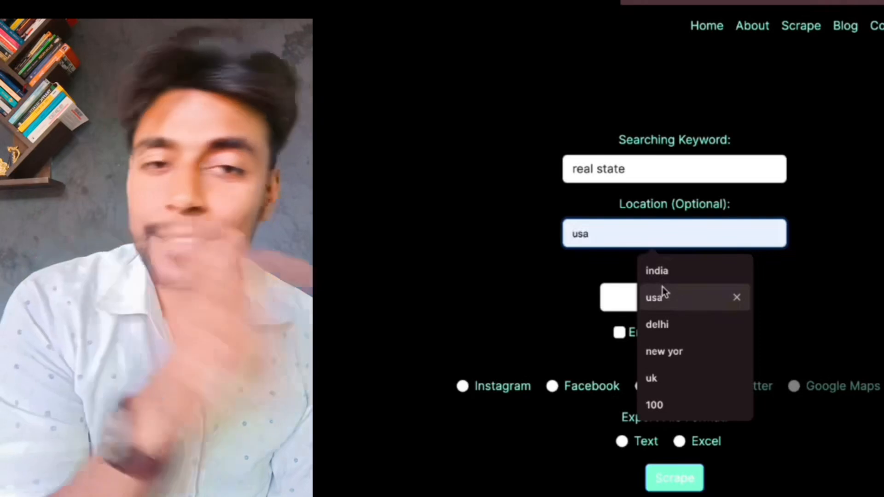
pyautogui.click(663, 295)
pyautogui.click(649, 300)
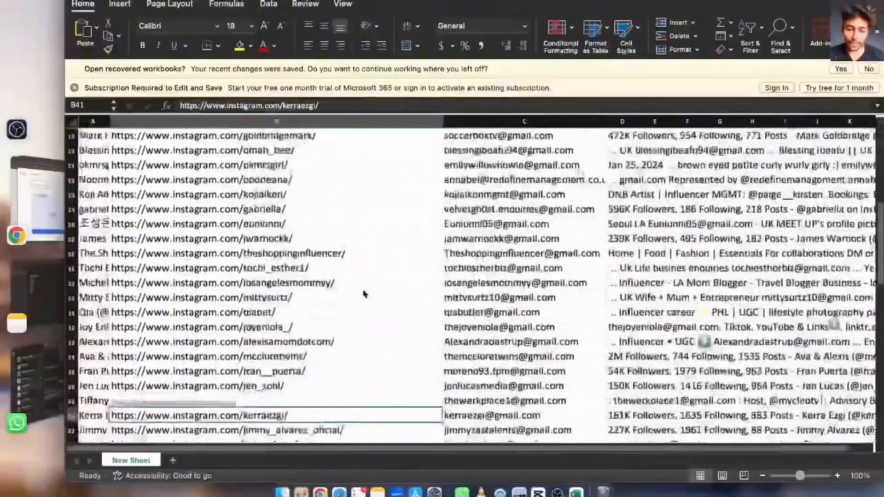
pyautogui.scroll(-5, 361, 292)
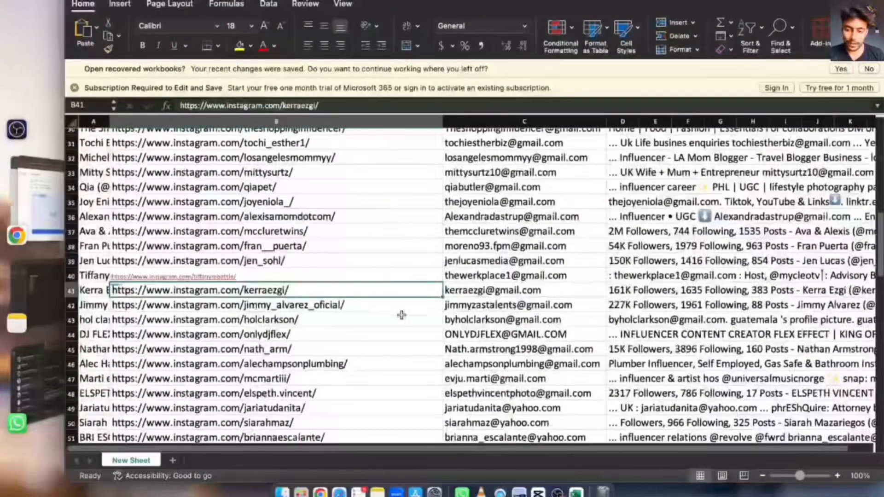
pyautogui.moveTo(204, 282); pyautogui.dragTo(204, 279)
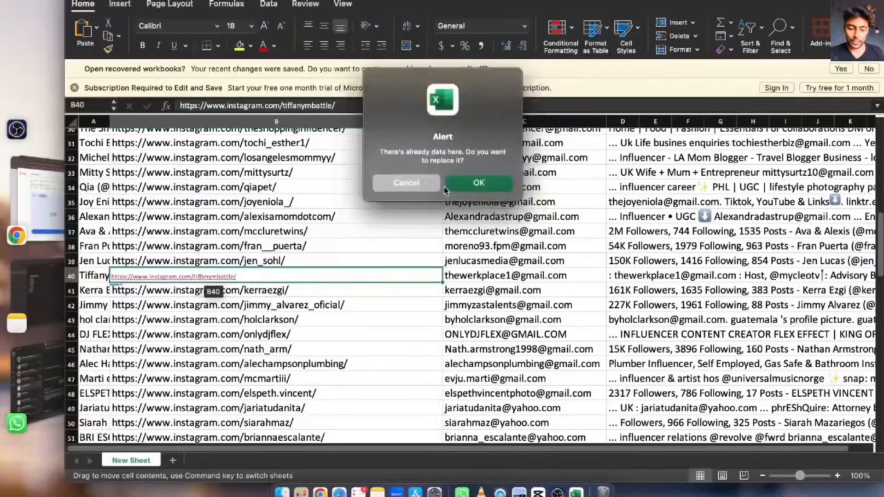
pyautogui.click(458, 186)
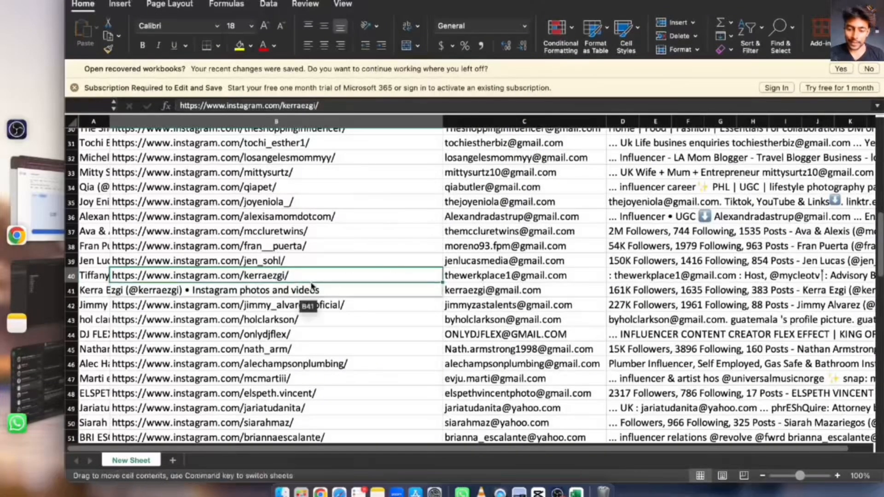
pyautogui.press('super+z')
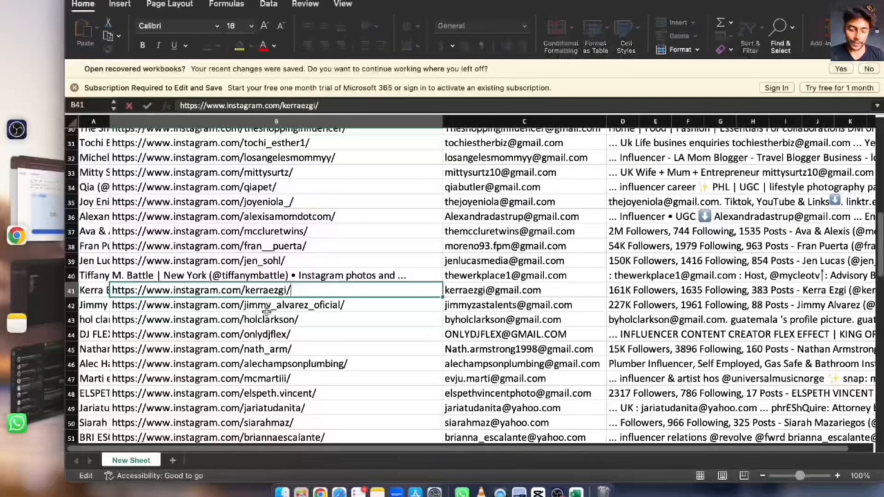
# Open the Instagram profile linked in cell B41 and examine its follower statistics, posts and bio contact e-mail.
pyautogui.click(216, 291)
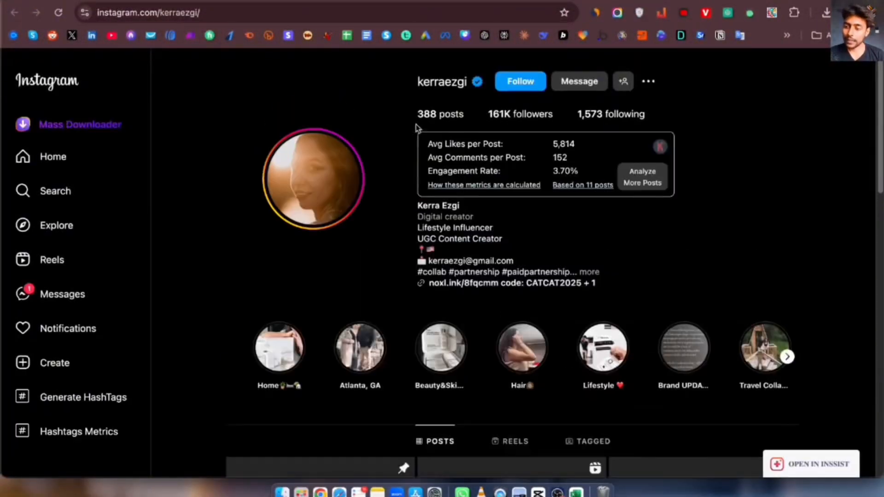
pyautogui.scroll(-3, 564, 225)
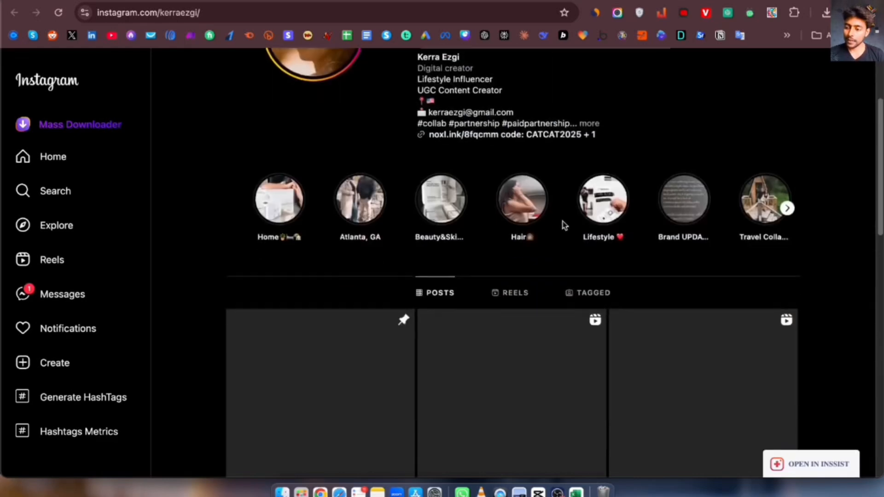
pyautogui.scroll(-3, 545, 288)
pyautogui.scroll(3, 544, 287)
pyautogui.scroll(-3, 449, 357)
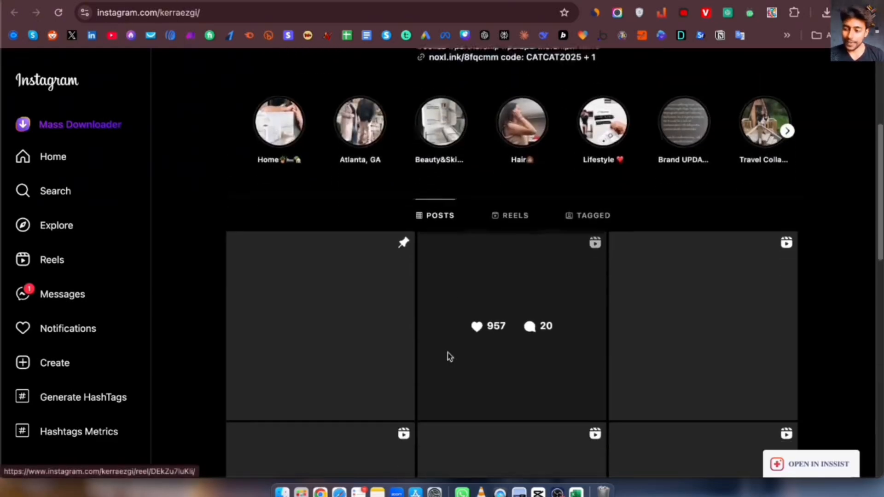
pyautogui.scroll(6, 450, 229)
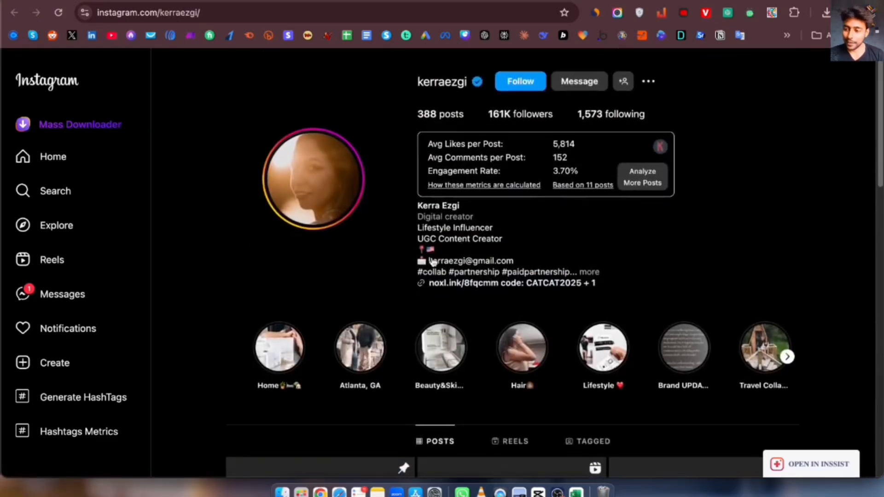
pyautogui.moveTo(432, 261); pyautogui.dragTo(509, 261)
pyautogui.click(689, 250)
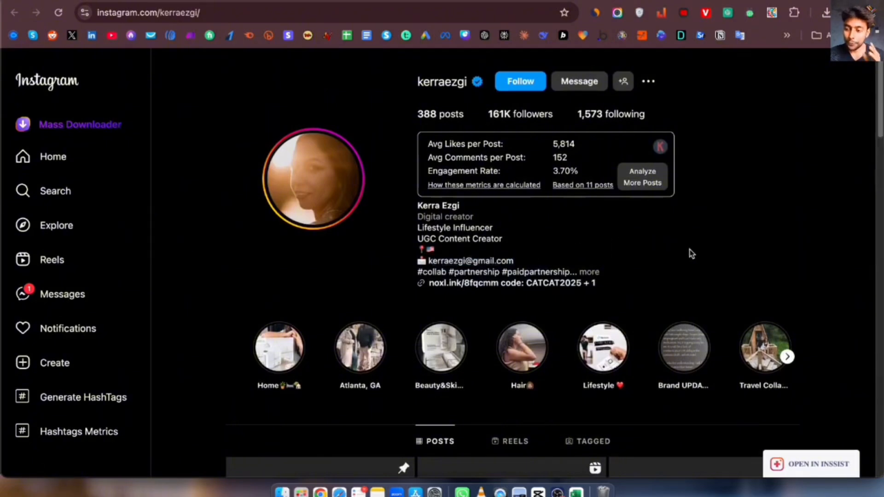
pyautogui.scroll(-2, 653, 279)
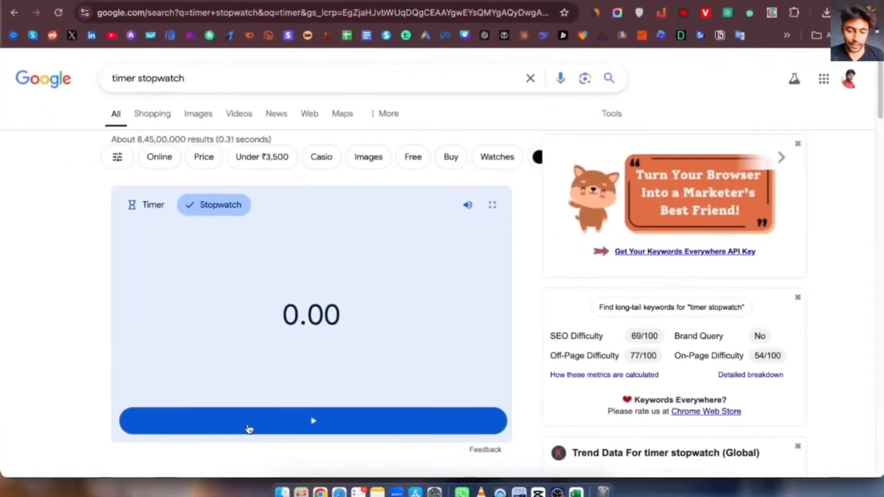
# Start the stopwatch and fill in the scrape form with "Affiliate marketing" as the searching keyword and usa as the location.
pyautogui.click(247, 427)
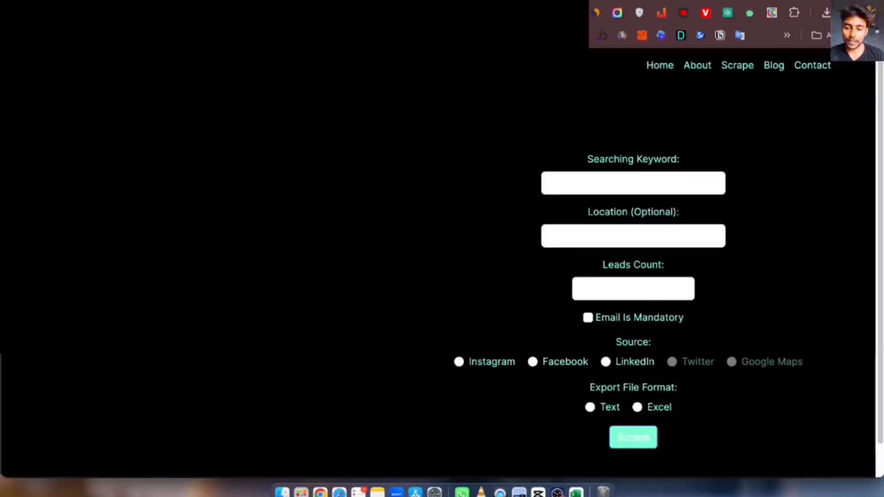
pyautogui.click(549, 187)
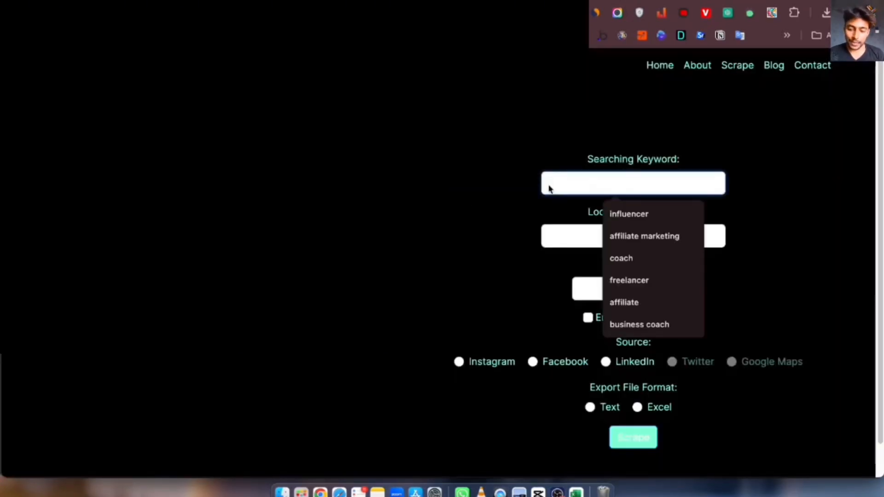
pyautogui.write('1. Affiliate marketing')
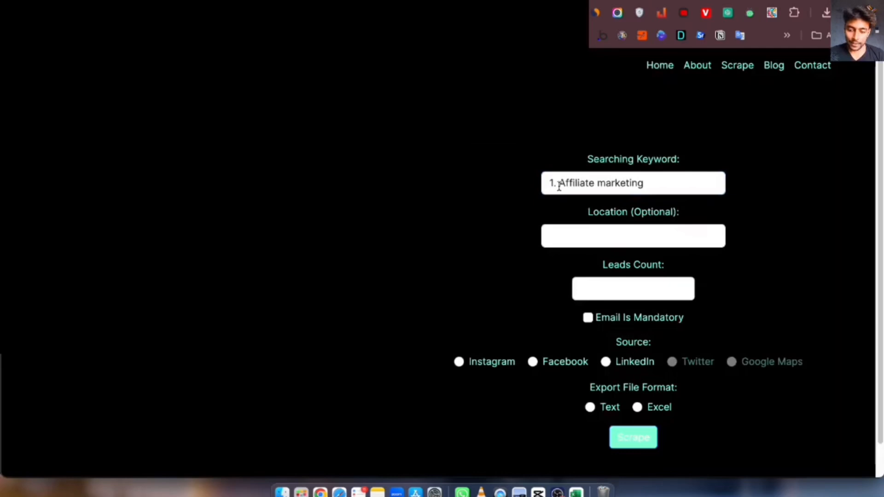
pyautogui.click(558, 186)
pyautogui.press('BackSpace')
pyautogui.press('BackSpace')
pyautogui.press('BackSpace')
pyautogui.click(562, 236)
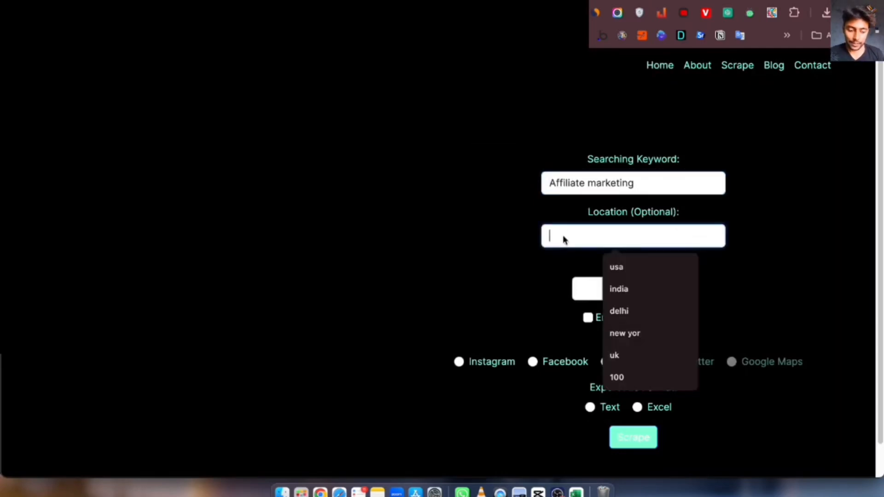
pyautogui.click(616, 267)
# Request 100 leads from Instagram with e-mail mandatory and Excel as the export format, and start the scrape.
pyautogui.click(573, 288)
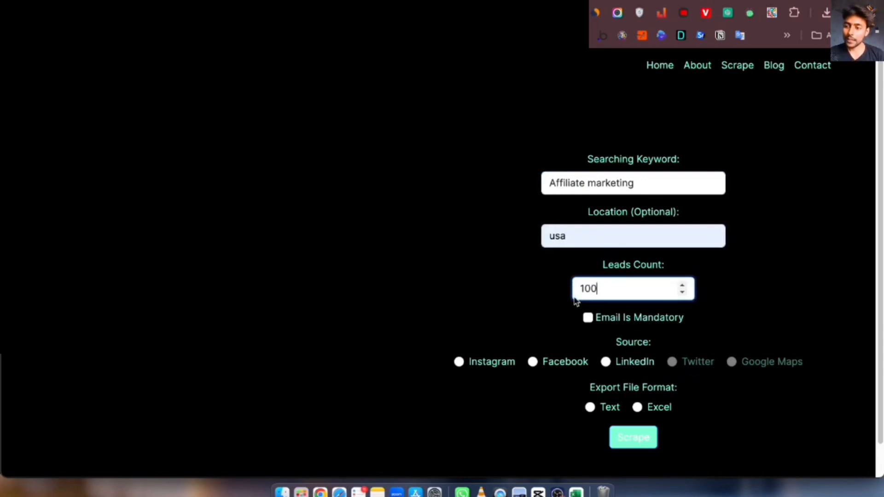
pyautogui.click(588, 318)
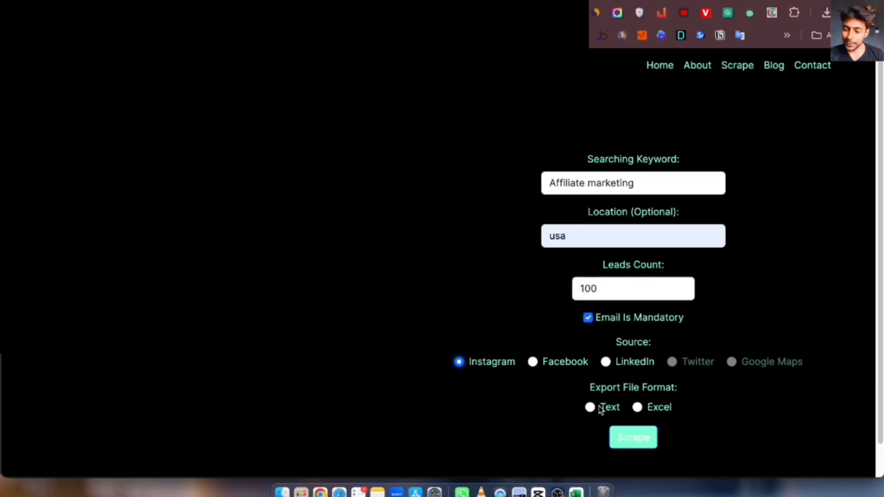
pyautogui.scroll(-1, 548, 434)
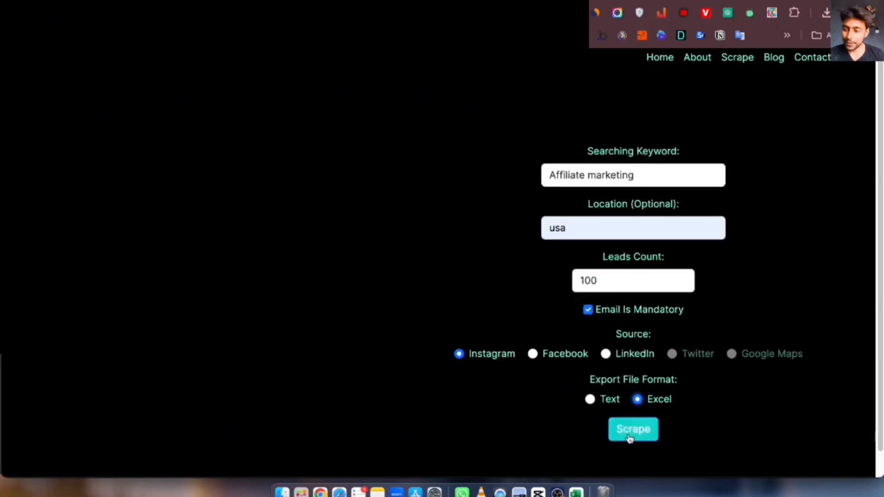
pyautogui.click(631, 432)
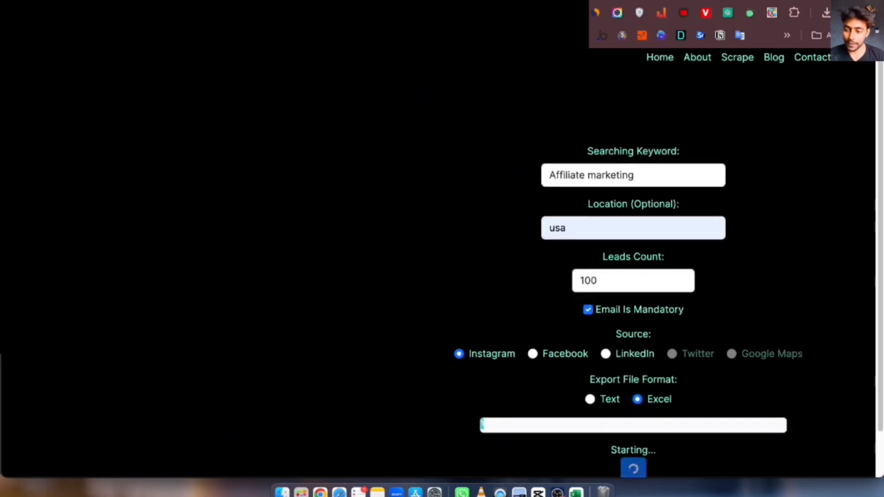
# Enter "Affiliate marketing" without its list number as the searching keyword in the next blank scrape form and go to its location.
pyautogui.click(544, 186)
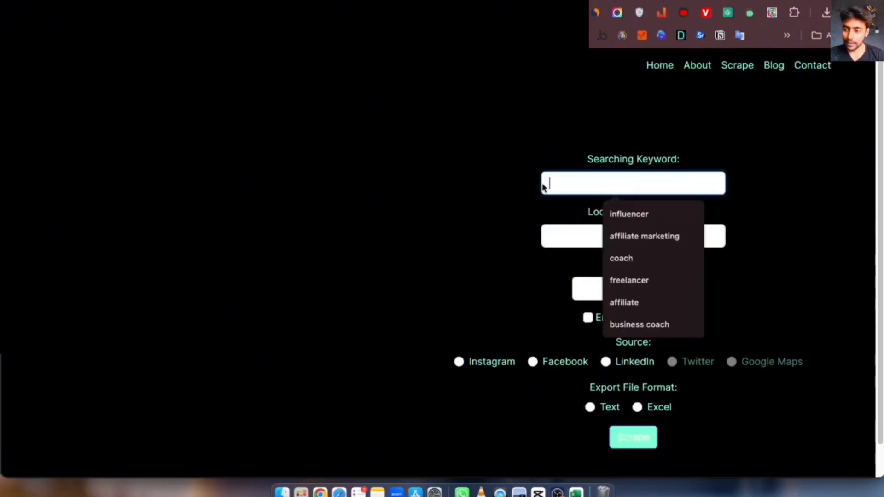
pyautogui.write('1. Affiliate marketing')
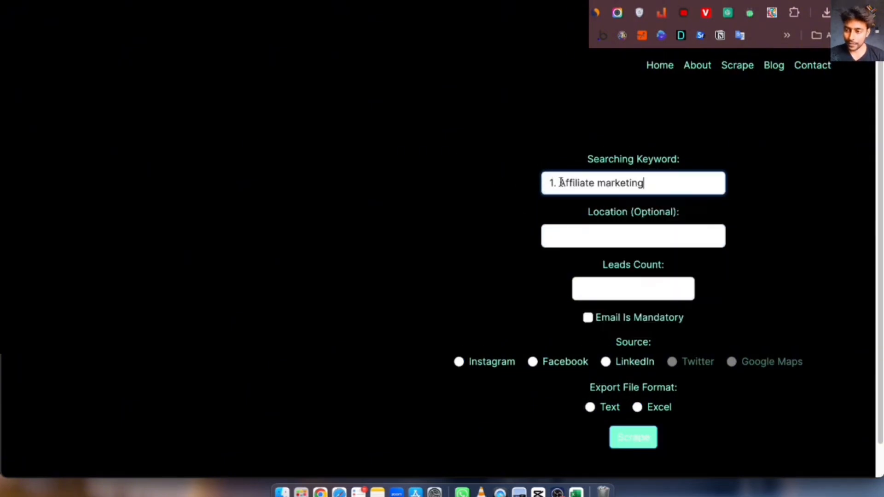
pyautogui.press('BackSpace')
pyautogui.press('BackSpace')
pyautogui.press('BackSpace')
pyautogui.click(581, 236)
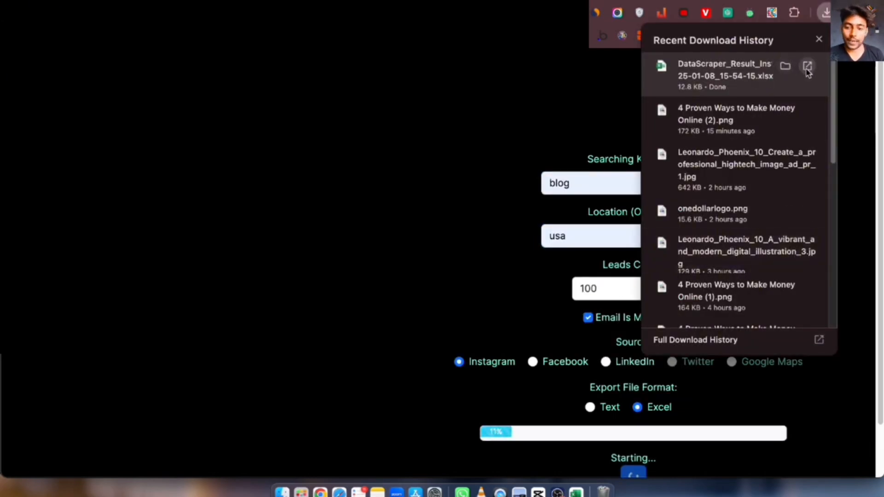
# Open the newest downloaded DataScraper result workbook, look through its e-mails, and widen the Email column and the URL column, the latter to 50.00.
pyautogui.click(807, 66)
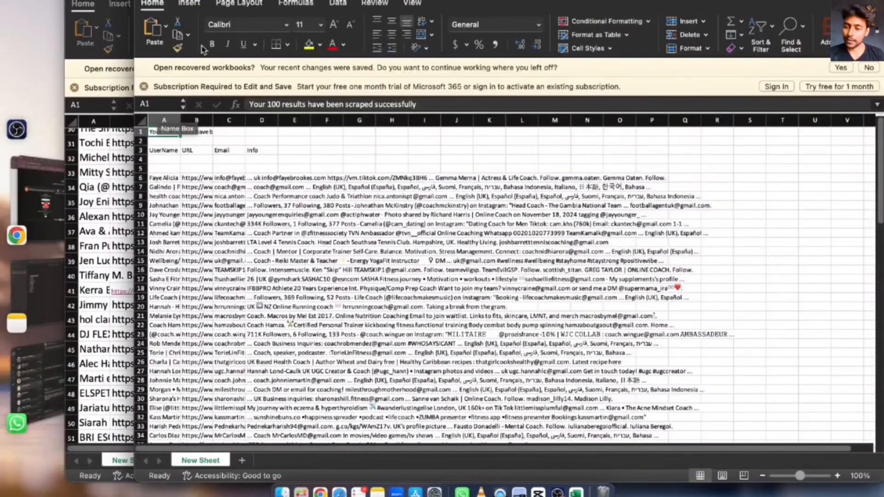
pyautogui.moveTo(213, 121); pyautogui.dragTo(510, 121)
pyautogui.scroll(-5, 389, 244)
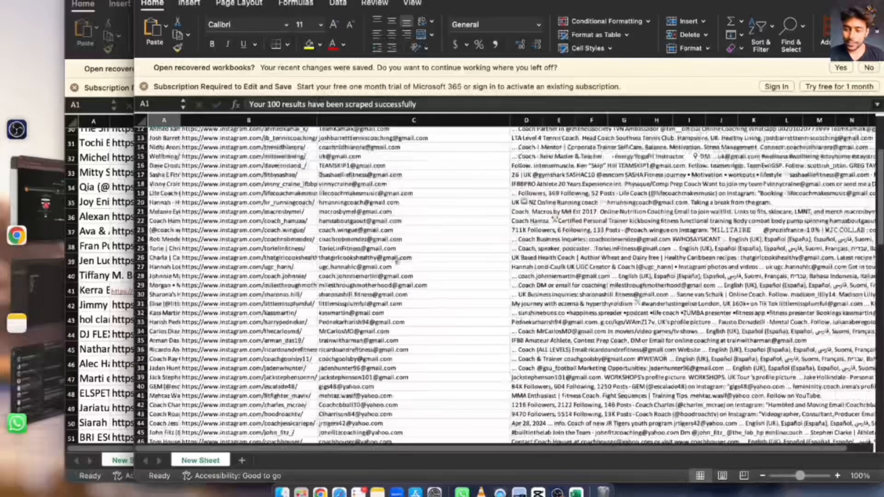
pyautogui.moveTo(399, 203); pyautogui.dragTo(400, 334)
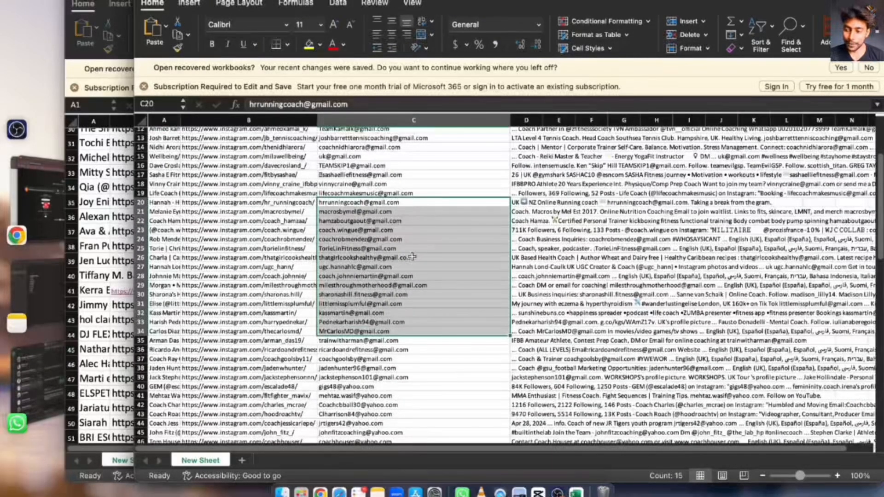
pyautogui.click(410, 331)
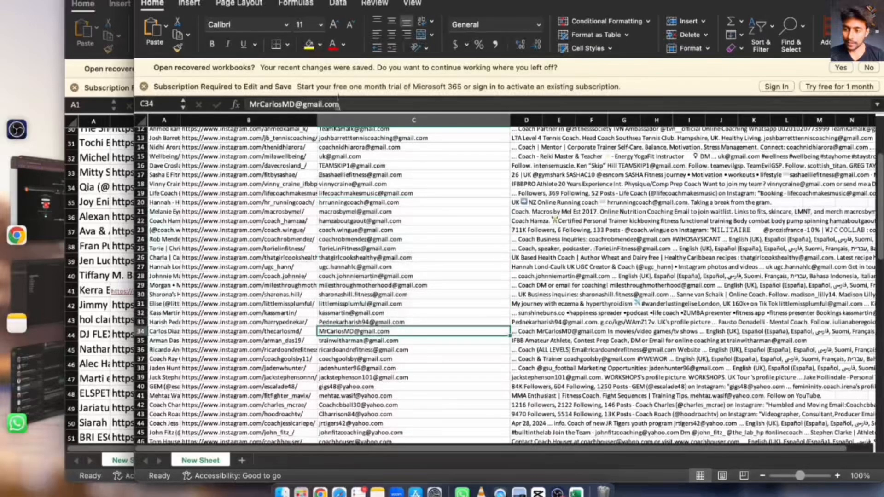
pyautogui.moveTo(321, 113); pyautogui.dragTo(370, 116)
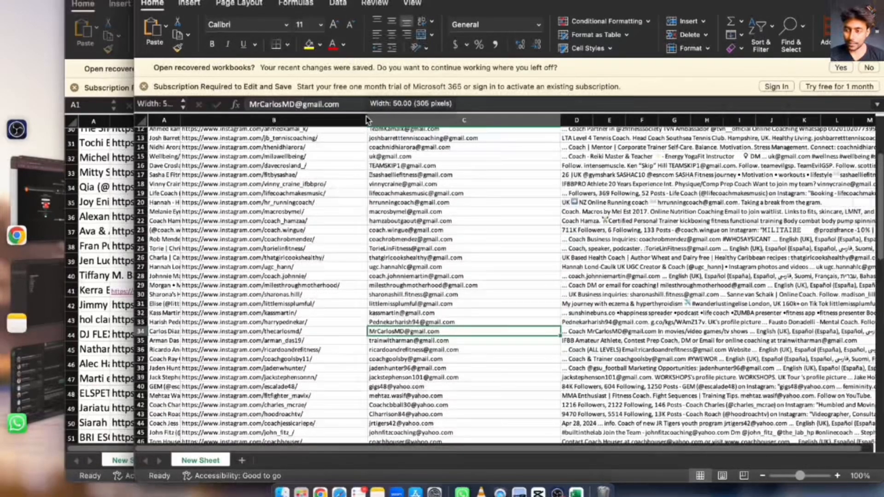
# Turn the URL in cell B19 into a link, open that Instagram profile and examine its bio e-mail and posts.
pyautogui.click(307, 190)
pyautogui.click(357, 212)
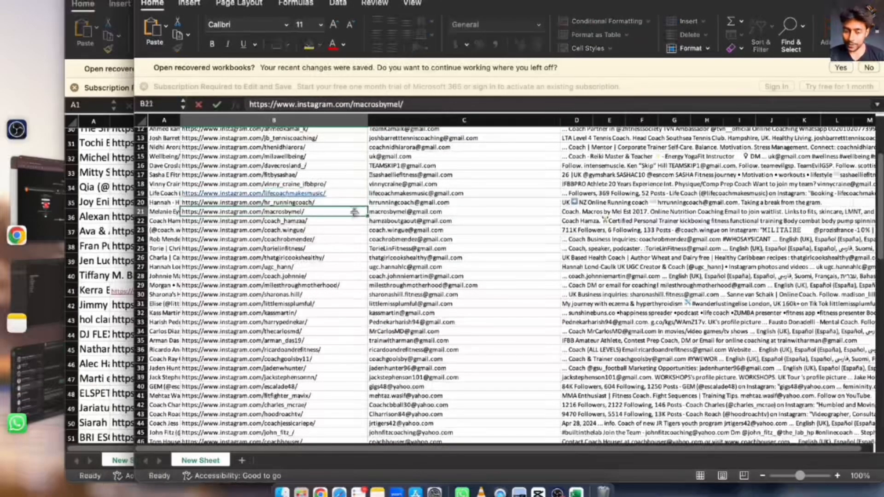
pyautogui.click(278, 191)
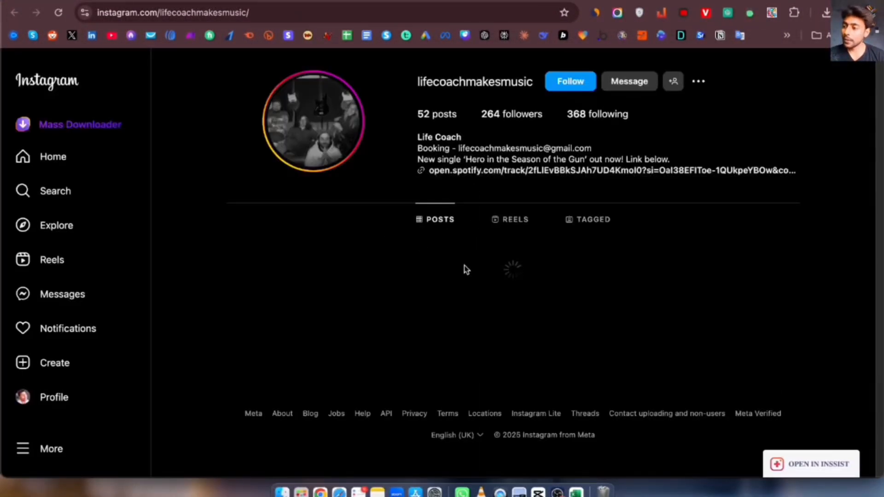
pyautogui.scroll(-3, 488, 322)
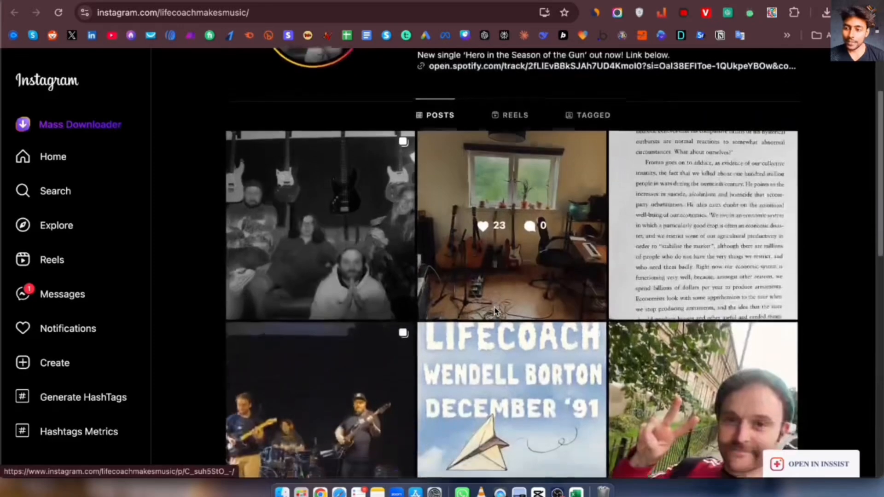
pyautogui.scroll(1, 513, 413)
# Return to the results workbook, compare the e-mail in C23 with its URL, and open the Instagram profile from cell B23.
pyautogui.click(576, 492)
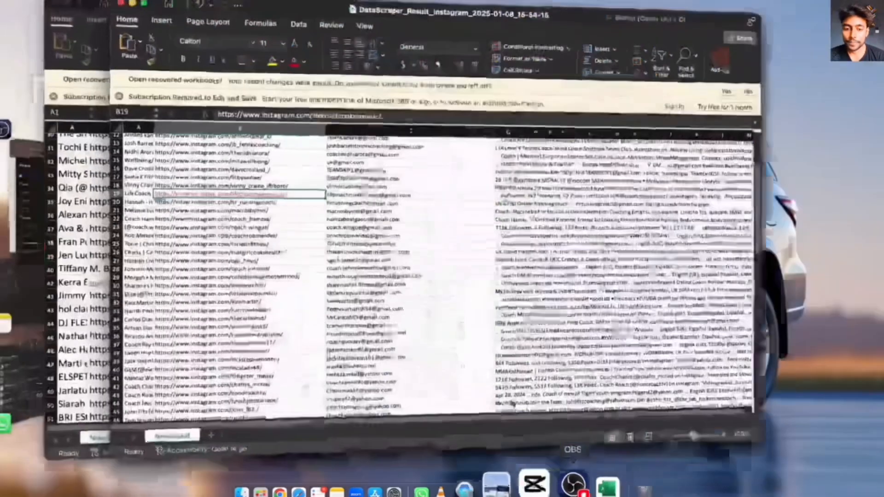
pyautogui.click(276, 229)
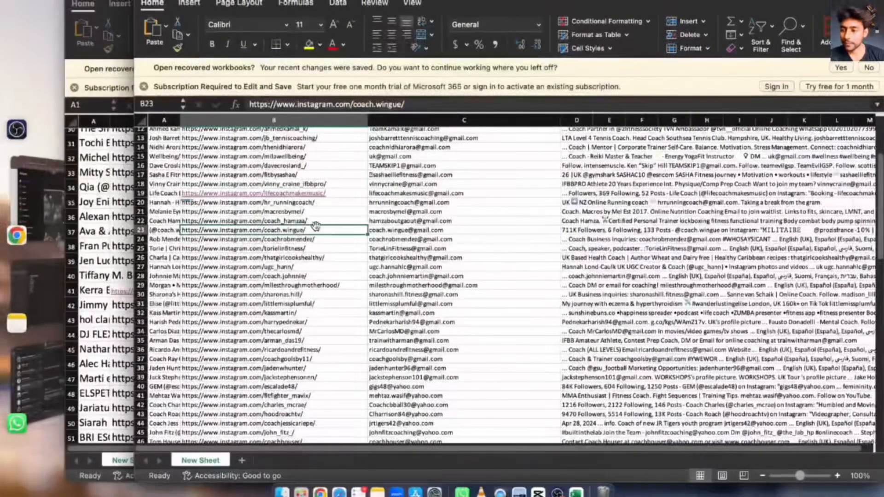
pyautogui.click(386, 228)
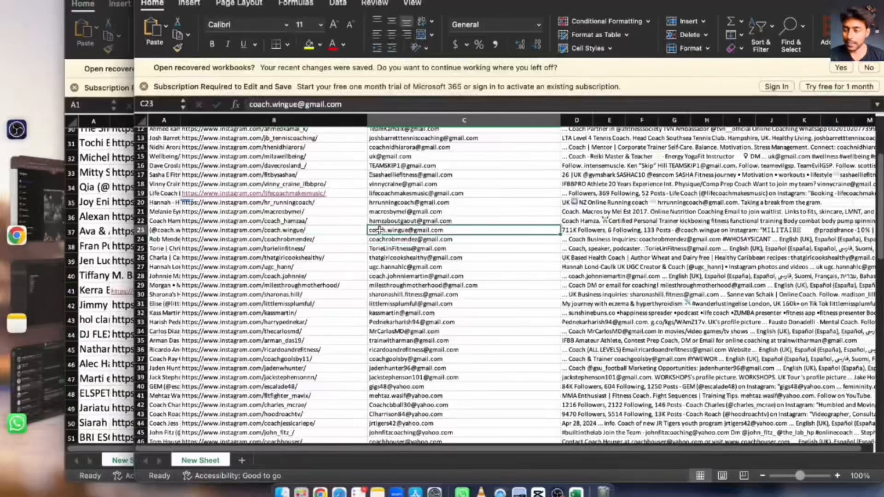
pyautogui.click(302, 229)
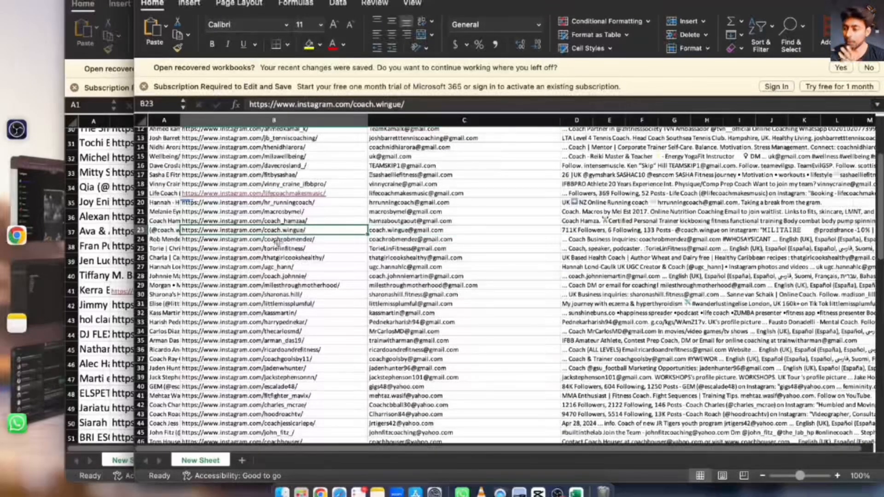
pyautogui.click(261, 228)
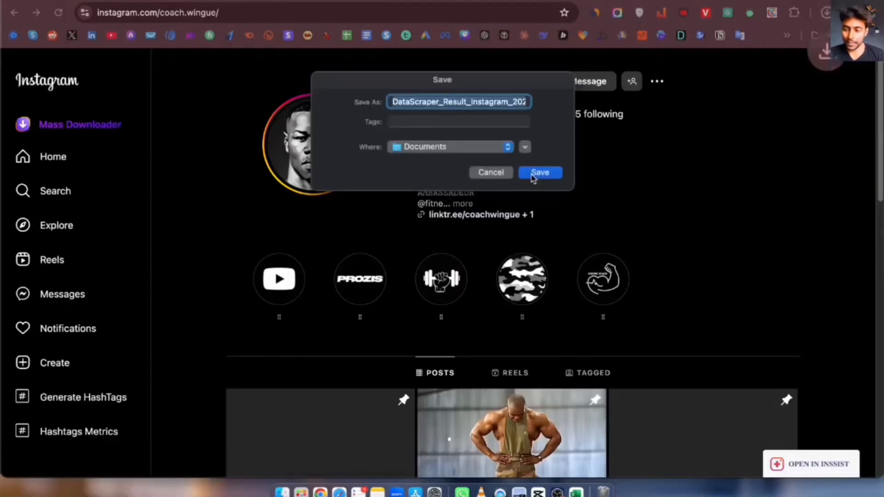
# Save the finished DataScraper Instagram results to the Documents folder and dismiss the download list.
pyautogui.click(532, 176)
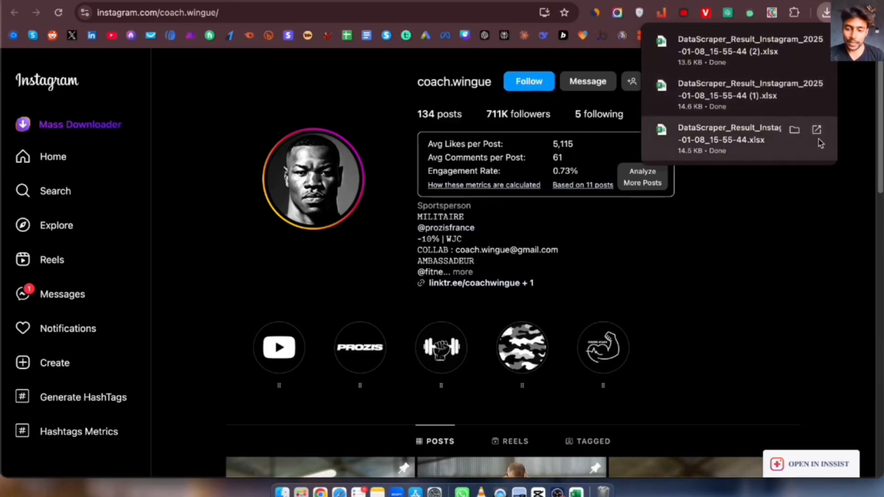
pyautogui.click(684, 317)
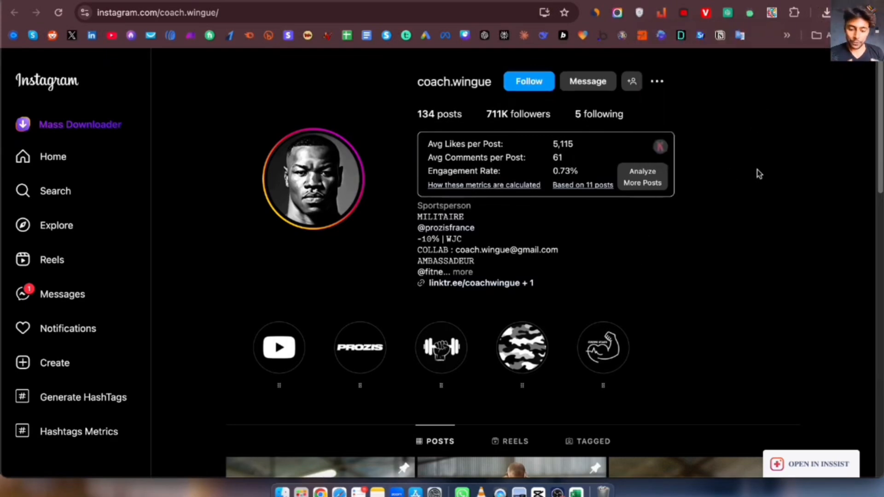
# Create a blank Google Sheets spreadsheet and copy the scraped e-mails from C6:C105 of the Excel workbook into it, starting at A1.
pyautogui.press('super+t')
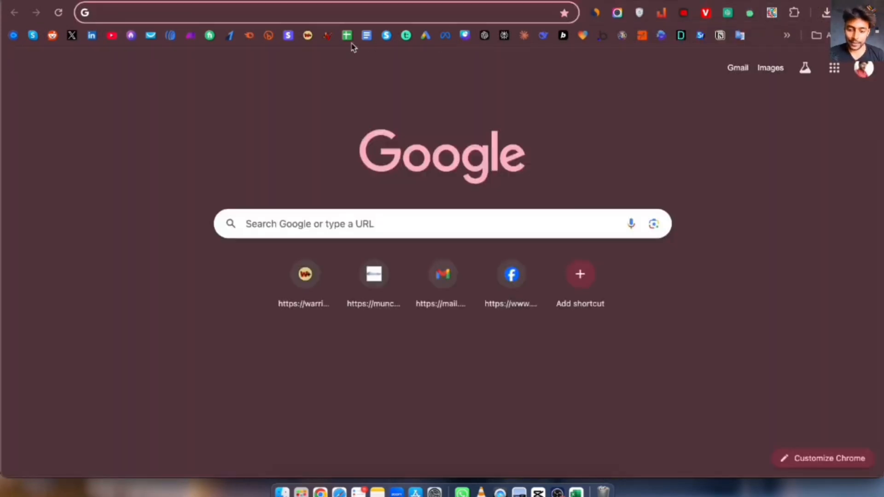
pyautogui.click(346, 37)
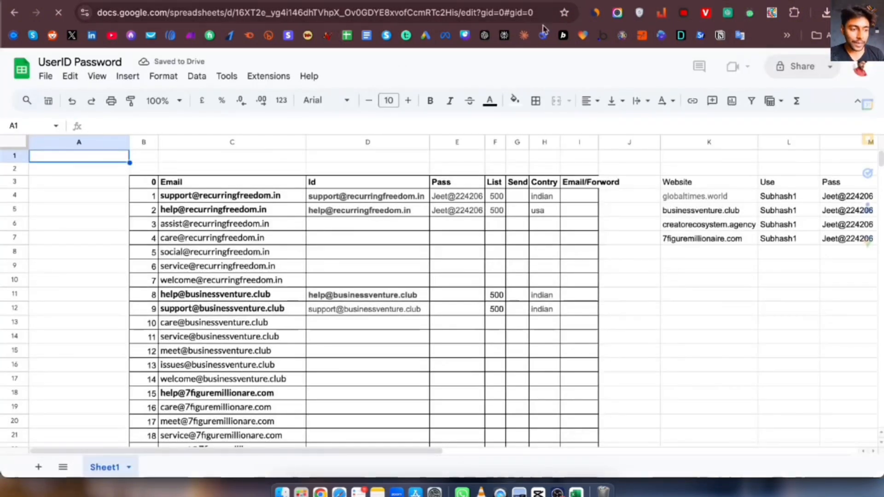
pyautogui.click(22, 202)
pyautogui.scroll(5, 426, 215)
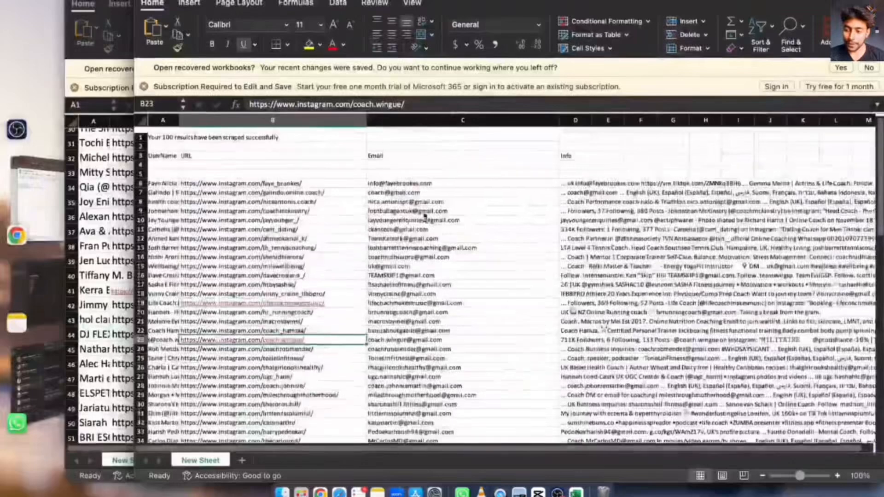
pyautogui.moveTo(405, 183); pyautogui.dragTo(427, 376)
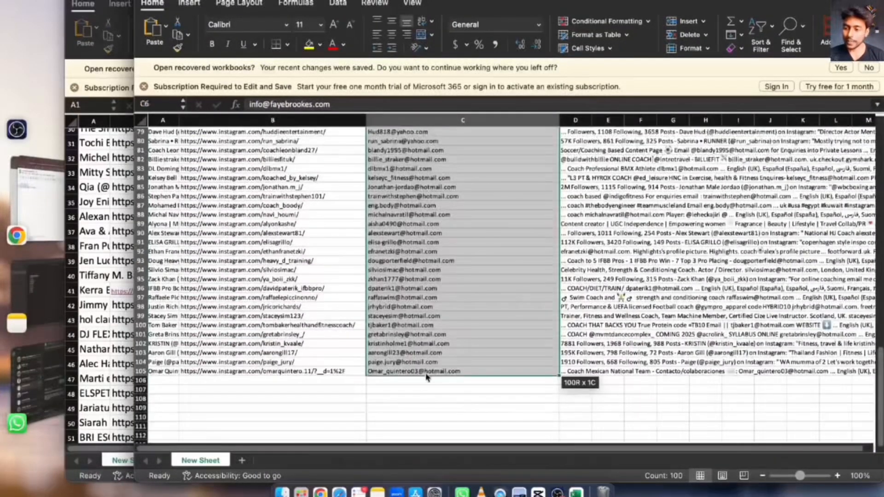
pyautogui.press('super+c')
pyautogui.scroll(15, 427, 377)
pyautogui.click(27, 179)
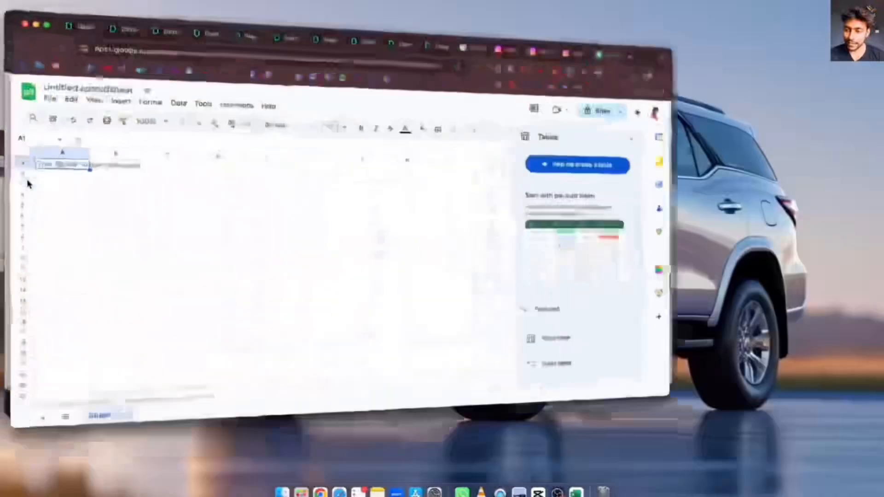
pyautogui.press('super+v')
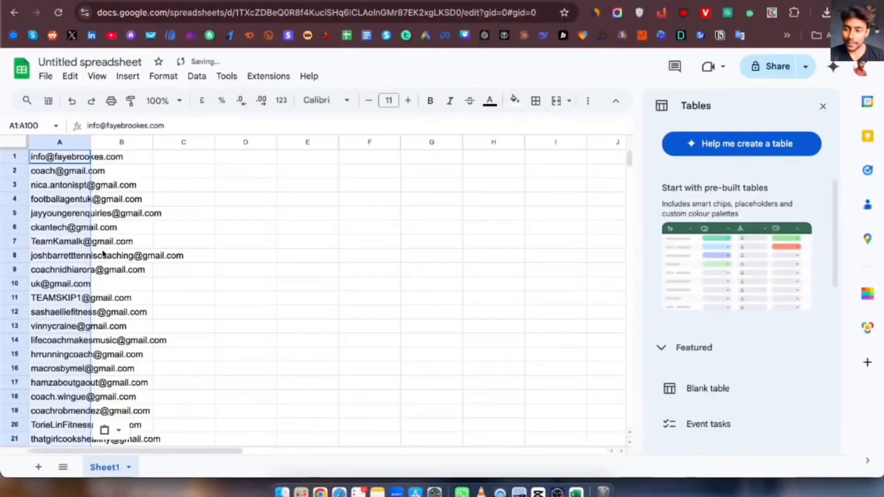
# Copy the influencer e-mails in column C of the other open Excel results workbook and return to the Google spreadsheet.
pyautogui.click(425, 481)
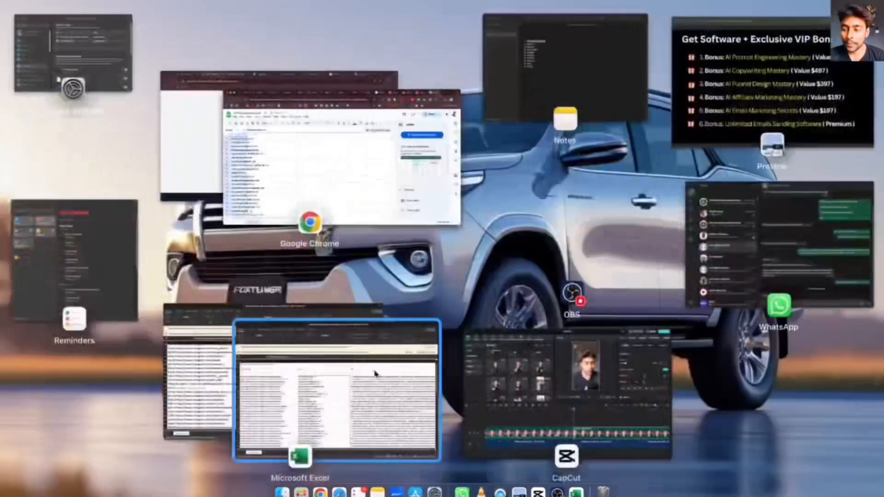
pyautogui.click(240, 363)
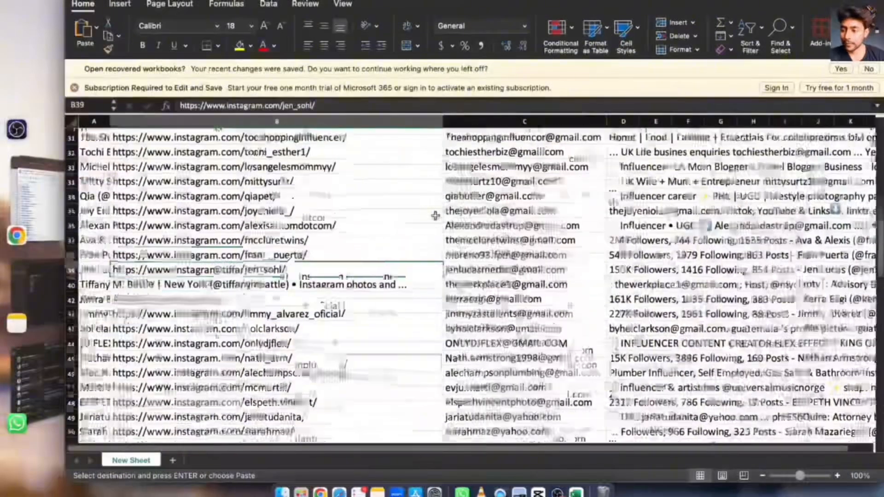
pyautogui.scroll(10, 435, 215)
pyautogui.moveTo(461, 209); pyautogui.dragTo(499, 394)
pyautogui.press('super+c')
pyautogui.hotkey('ctrl', 'Up')
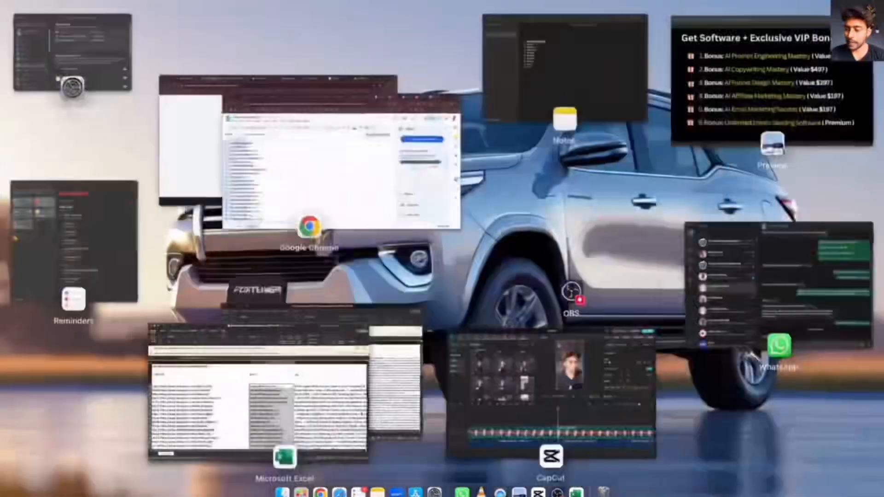
pyautogui.click(290, 161)
# Paste the copied influencer e-mails below the existing list in column A, starting at A101.
pyautogui.scroll(-15, 139, 346)
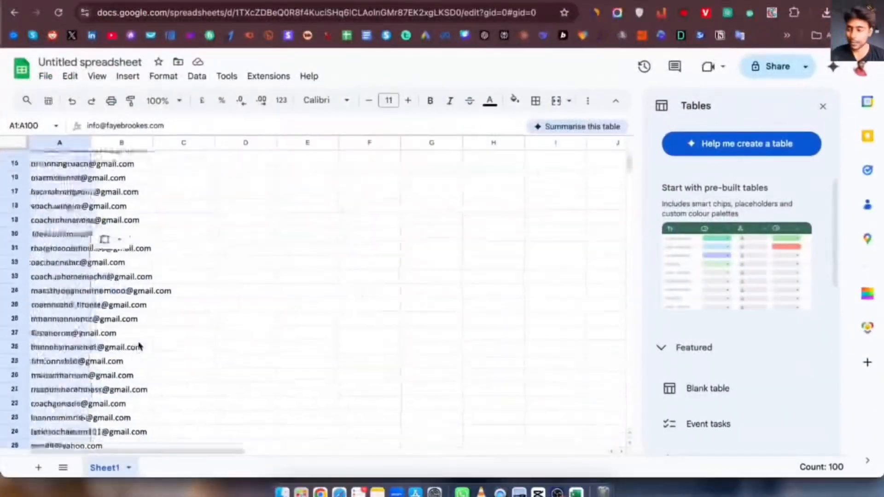
pyautogui.scroll(-15, 139, 345)
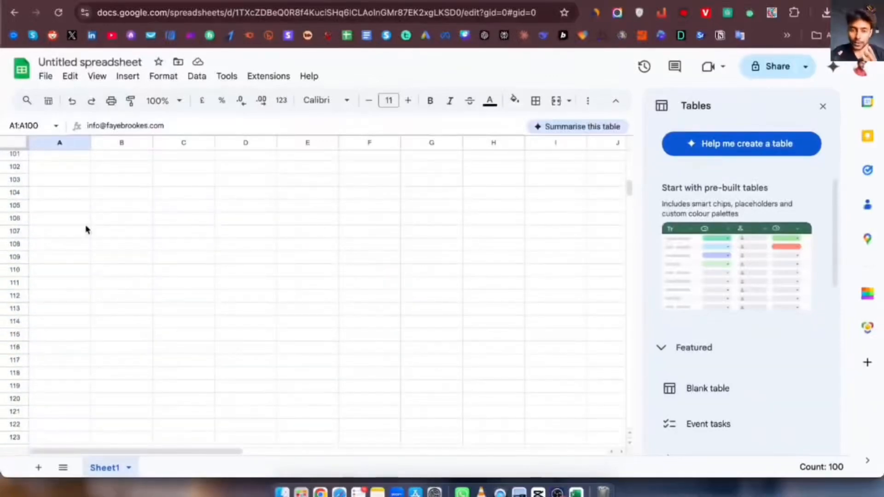
pyautogui.scroll(2, 84, 227)
pyautogui.click(73, 223)
pyautogui.press('super+v')
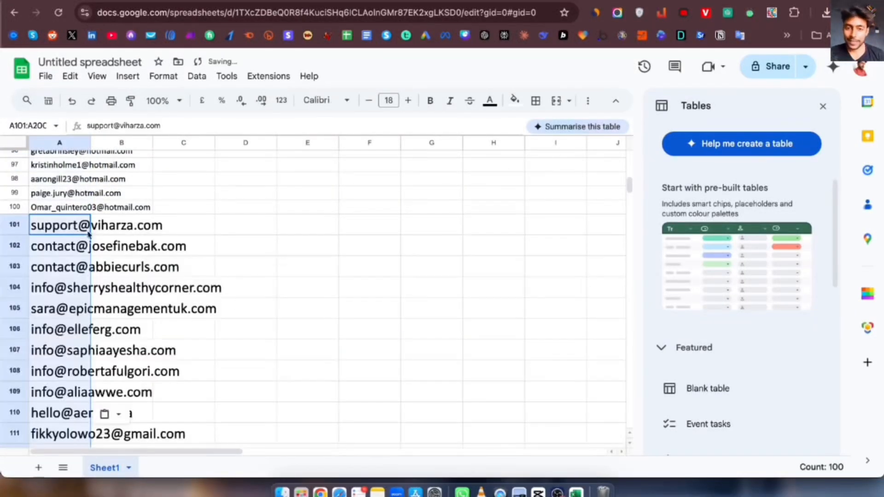
pyautogui.click(431, 329)
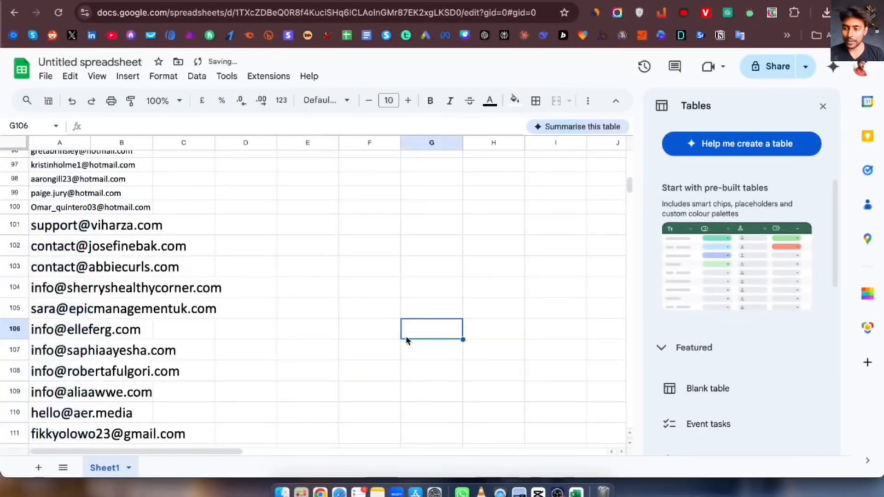
pyautogui.scroll(-15, 409, 338)
# Open the downloaded DataScraper_Result_Instagram_2025-01-08_15-55-44.xlsx workbook in Excel and widen its Email and URL columns.
pyautogui.click(824, 13)
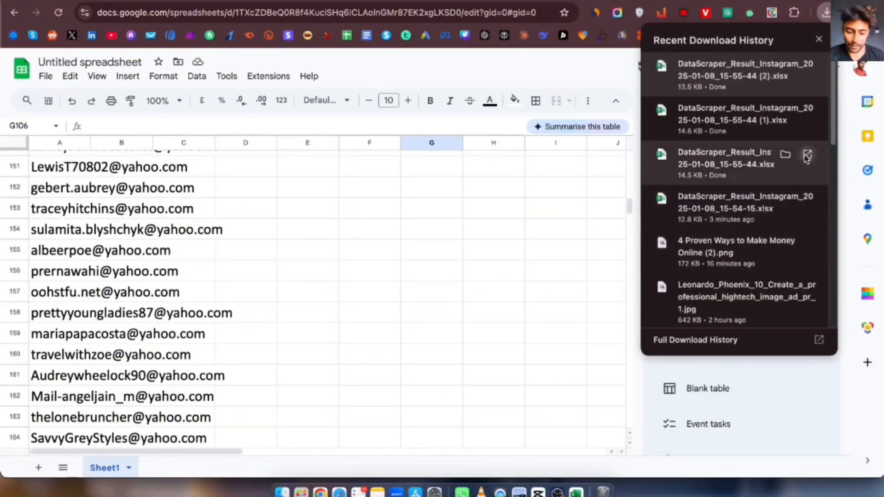
pyautogui.click(806, 153)
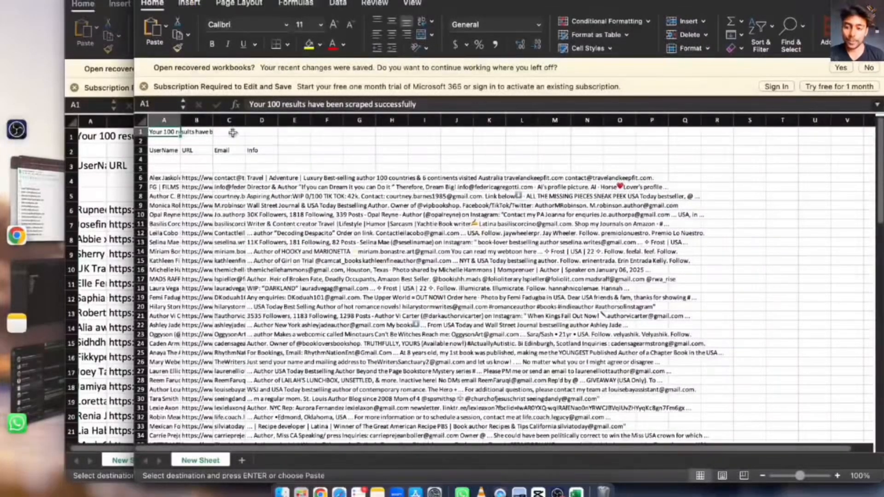
pyautogui.doubleClick(244, 125)
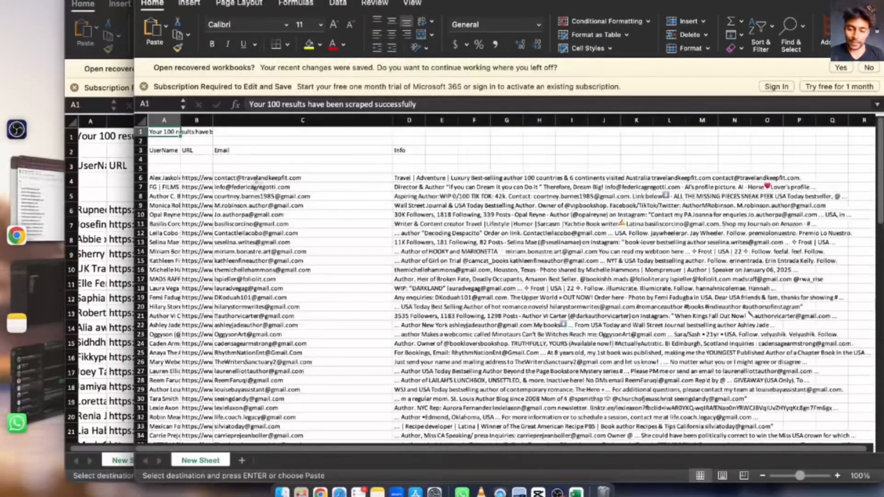
pyautogui.click(207, 131)
pyautogui.doubleClick(212, 125)
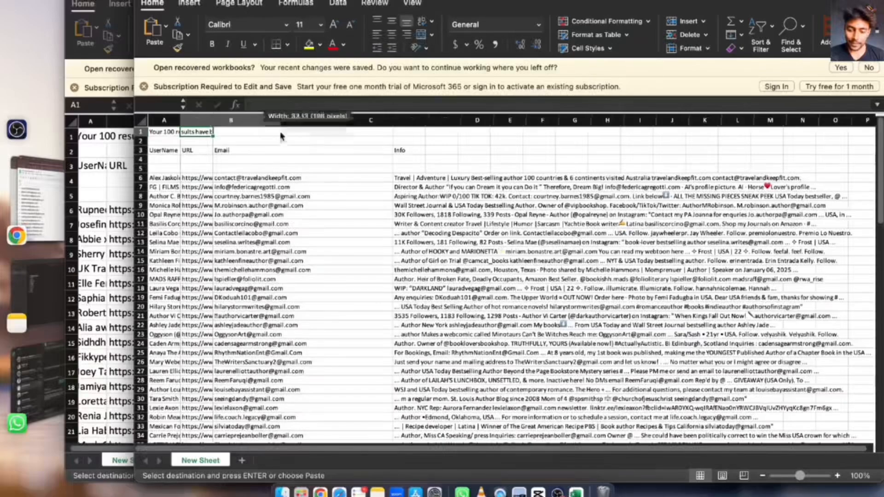
# Copy the author e-mails in C6:C105 of this results workbook.
pyautogui.moveTo(365, 178); pyautogui.dragTo(479, 438)
pyautogui.scroll(-1, 381, 417)
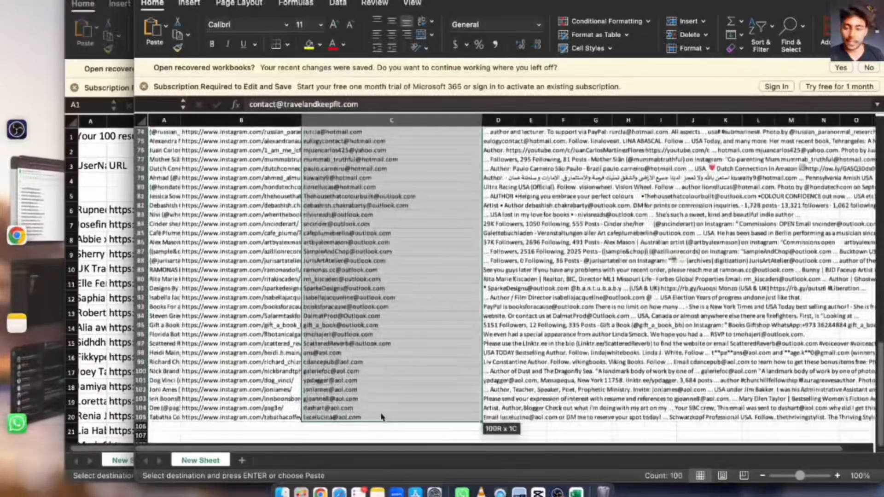
pyautogui.scroll(20, 384, 416)
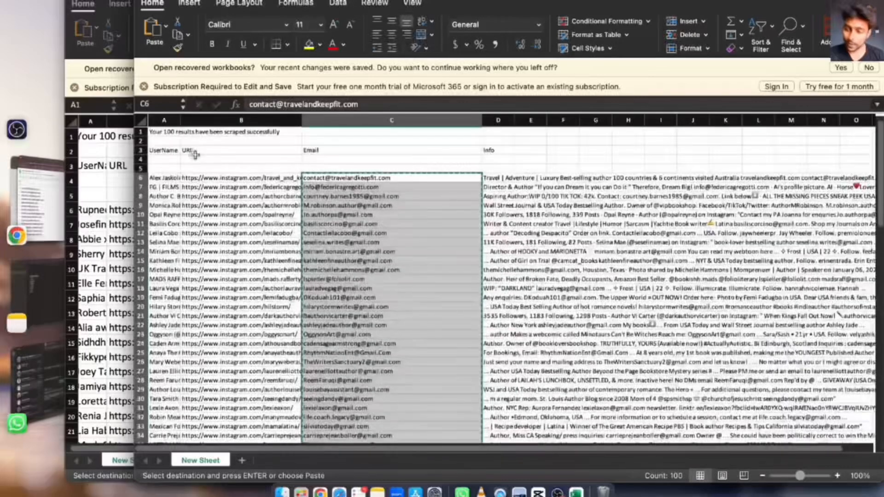
# Widen the URL column further, turn the URLs in B9 and B10 into links, and open the Instagram profile from B10.
pyautogui.moveTo(302, 120); pyautogui.dragTo(386, 121)
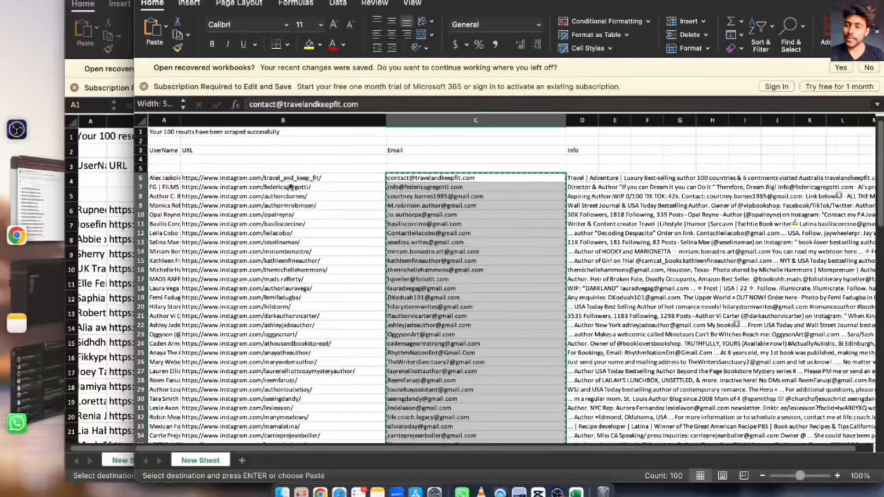
pyautogui.click(278, 209)
pyautogui.doubleClick(277, 205)
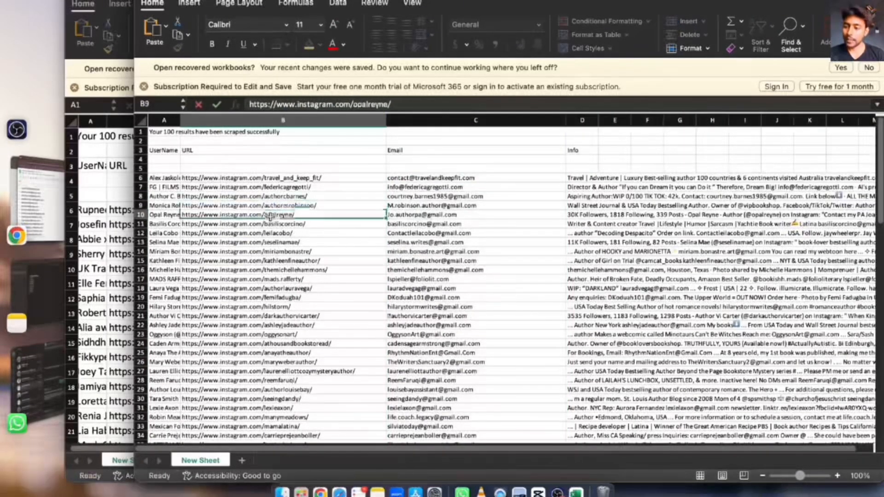
pyautogui.doubleClick(271, 215)
pyautogui.click(257, 251)
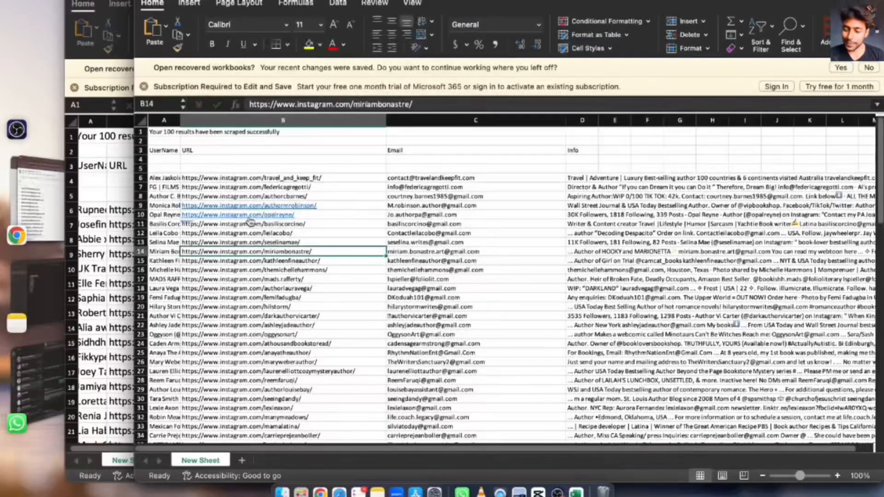
pyautogui.click(246, 215)
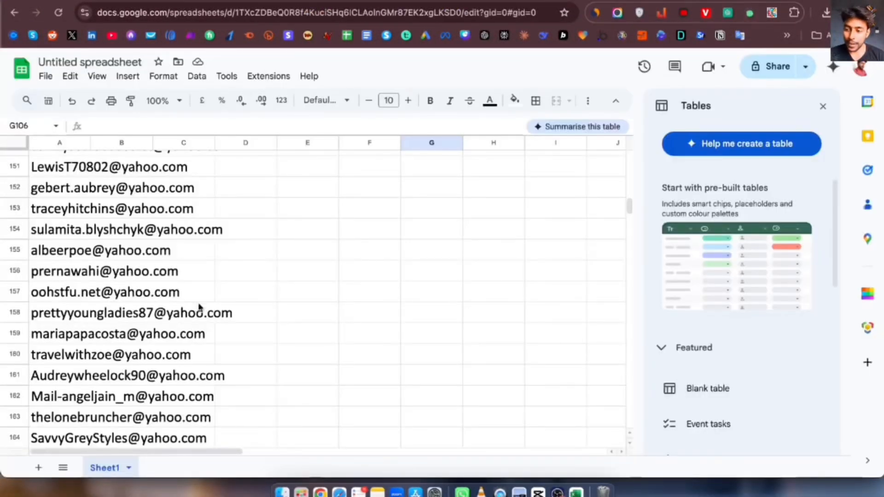
# Paste the copied author e-mails into column A of the Google spreadsheet, starting at A201.
pyautogui.scroll(-15, 278, 376)
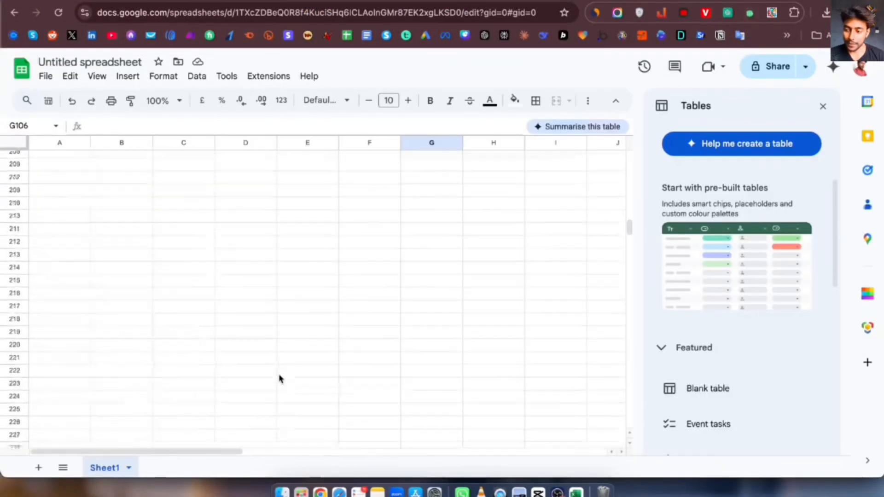
pyautogui.scroll(5, 278, 377)
pyautogui.click(47, 341)
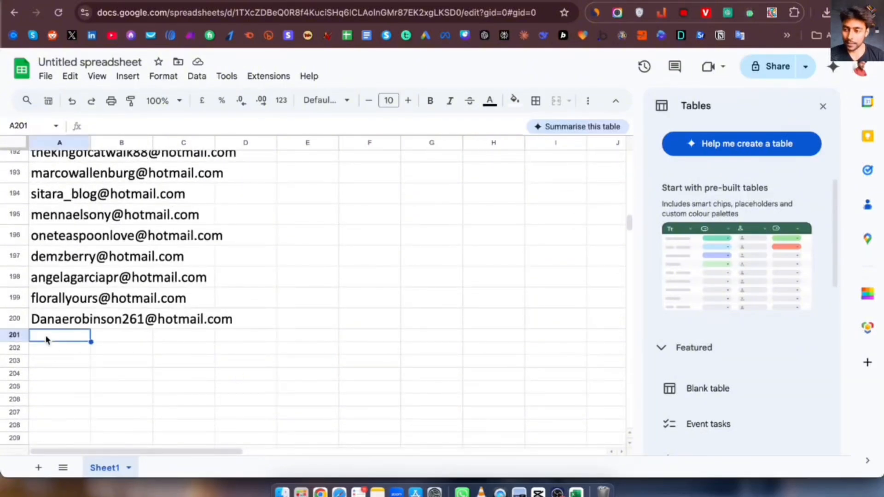
pyautogui.press('super+v')
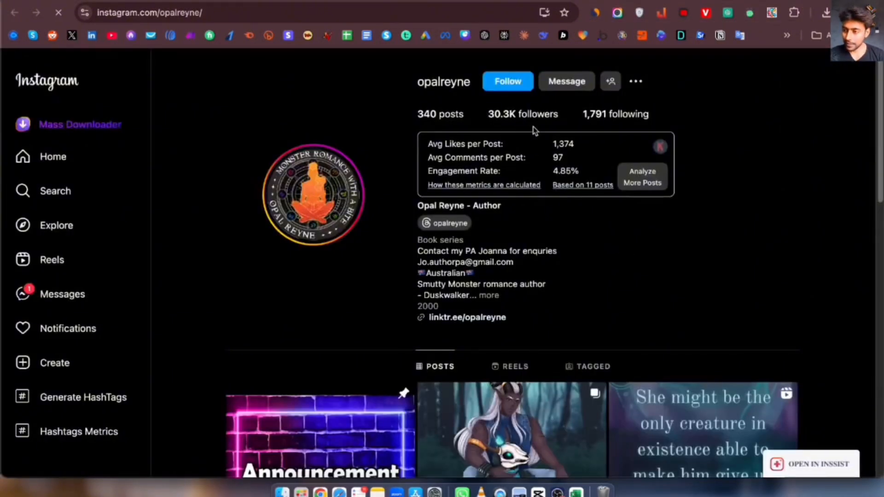
# Examine the bio e-mail and posts on the opened Instagram author profile.
pyautogui.scroll(-10, 534, 255)
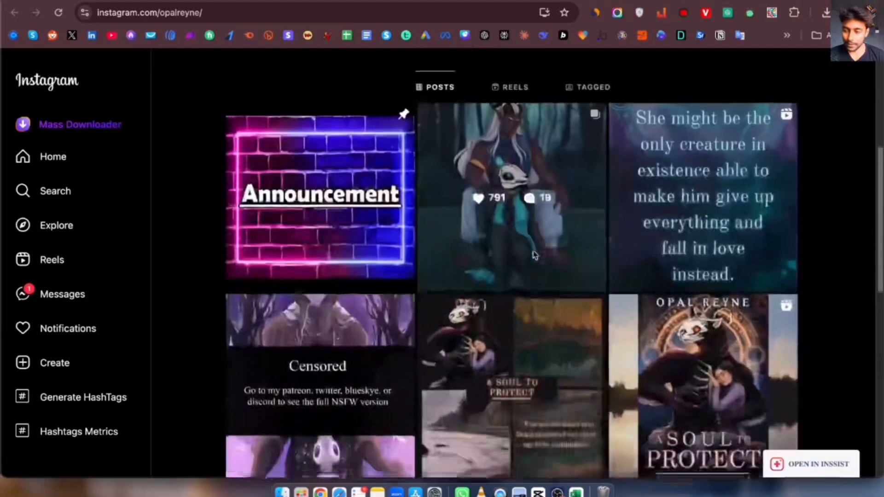
pyautogui.scroll(-3, 534, 255)
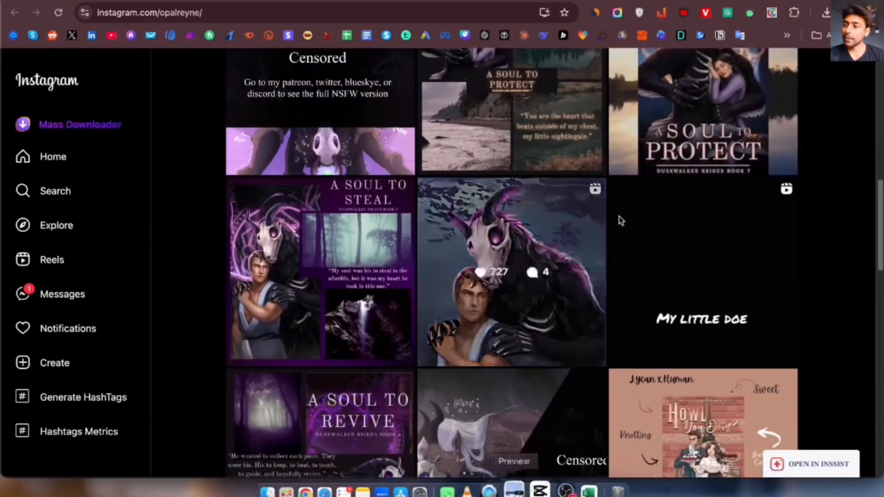
# Open another downloaded Instagram results workbook, widen its URL column, and copy all coach e-mails in column C from C6 down.
pyautogui.click(826, 13)
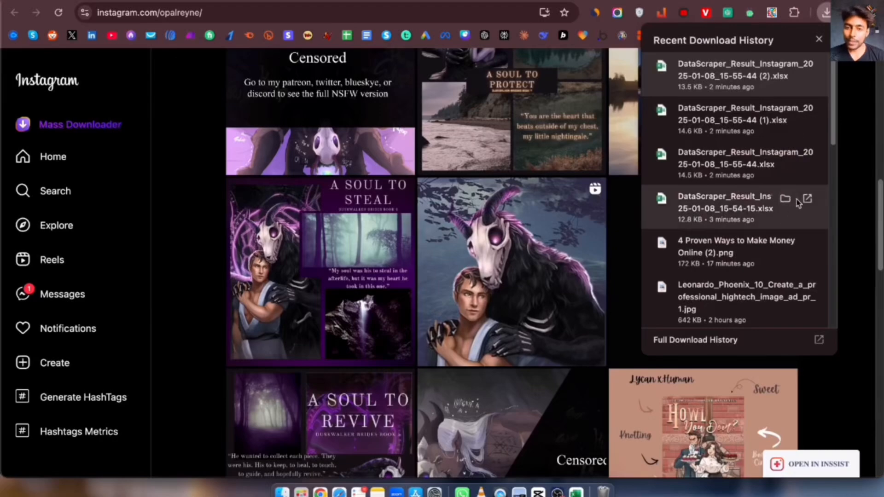
pyautogui.click(801, 154)
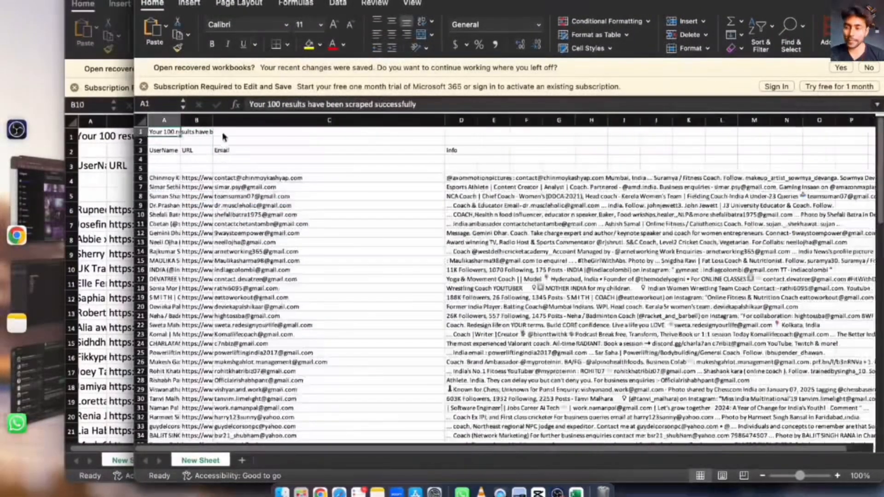
pyautogui.moveTo(215, 122); pyautogui.dragTo(399, 122)
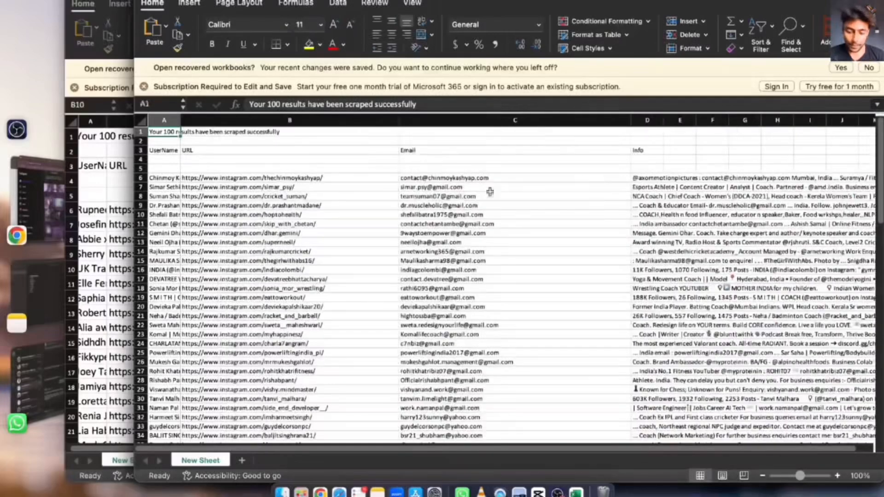
pyautogui.moveTo(455, 179); pyautogui.dragTo(443, 403)
pyautogui.press('super+c')
pyautogui.scroll(20, 445, 276)
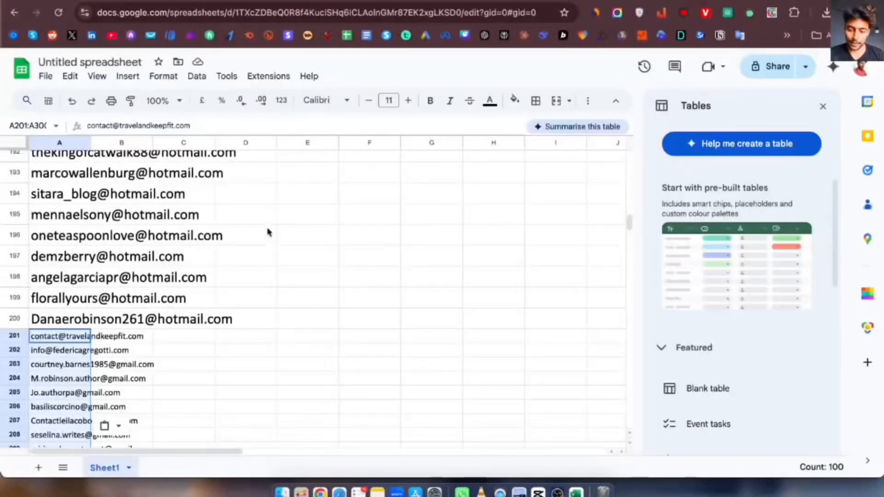
# Paste the copied coach e-mails into column A of the Google spreadsheet, starting at A301.
pyautogui.scroll(-5, 224, 343)
pyautogui.scroll(-20, 224, 343)
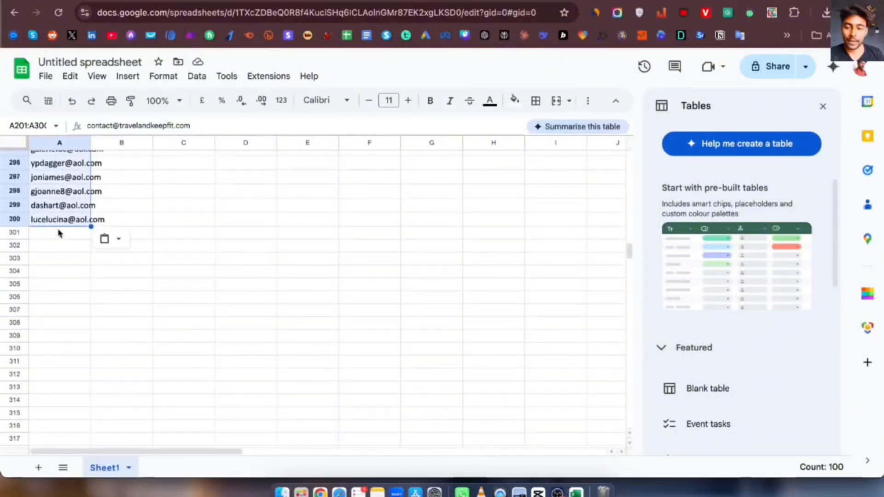
pyautogui.click(59, 233)
pyautogui.press('super+v')
pyautogui.scroll(-5, 186, 280)
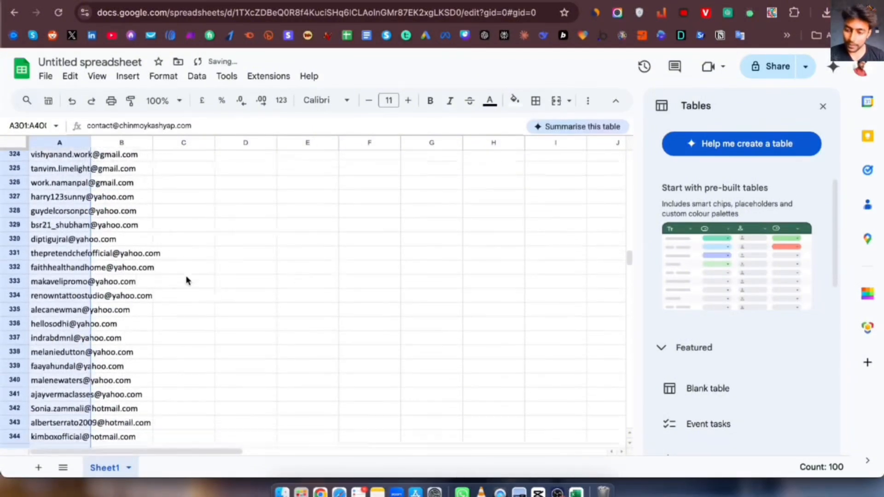
pyautogui.scroll(-9, 186, 278)
# Open the downloaded 2025-01-08_15-55-44 (2).xlsx results workbook, widen its Email column, and copy the blogger e-mails in column C.
pyautogui.click(824, 14)
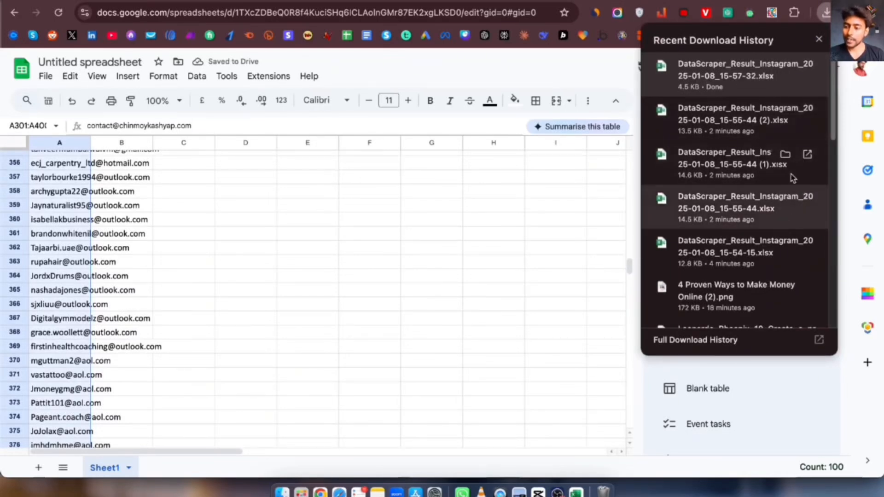
pyautogui.click(808, 111)
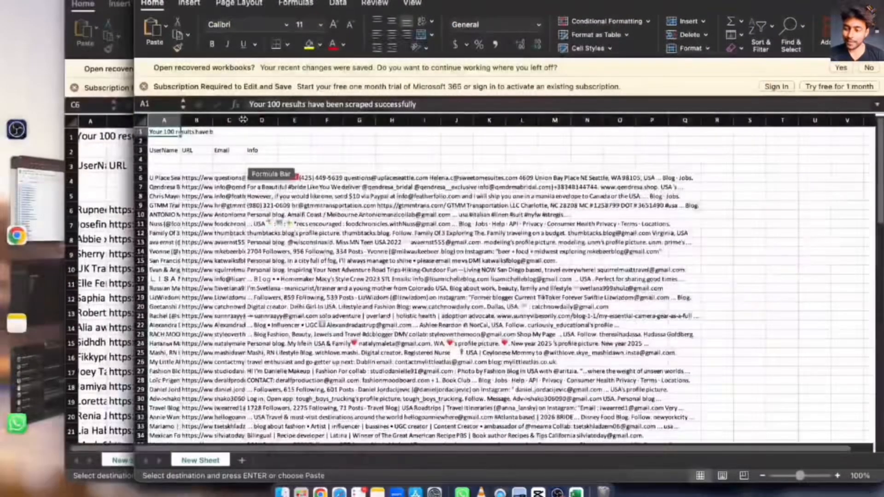
pyautogui.doubleClick(243, 120)
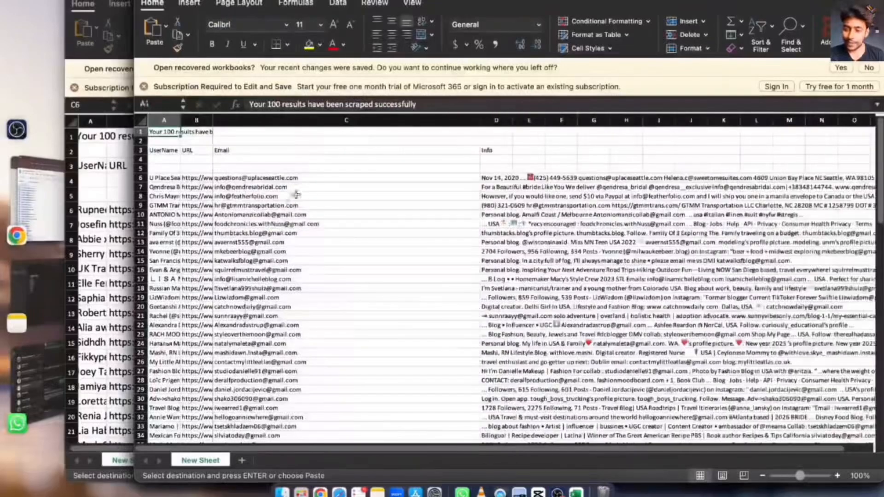
pyautogui.moveTo(295, 183); pyautogui.dragTo(378, 416)
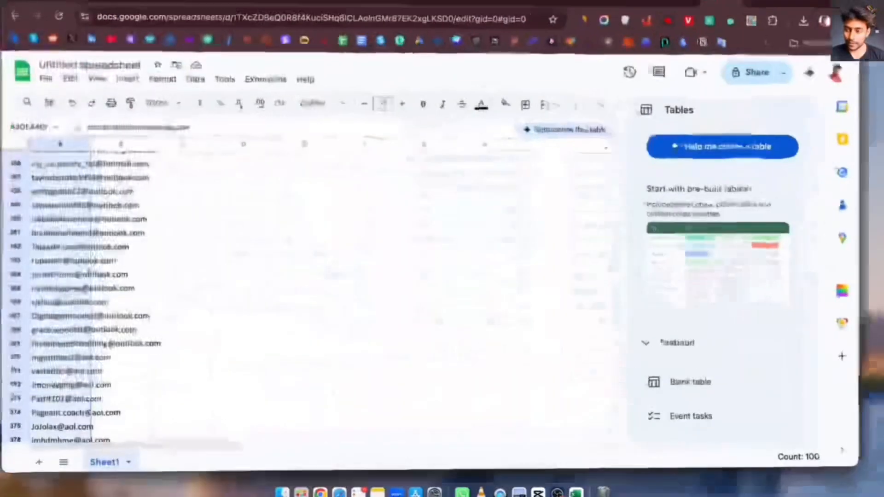
# Paste the copied blogger e-mails below the existing entries in column A of the Google spreadsheet, starting at A402.
pyautogui.scroll(-3, 102, 284)
pyautogui.moveTo(66, 267); pyautogui.dragTo(67, 272)
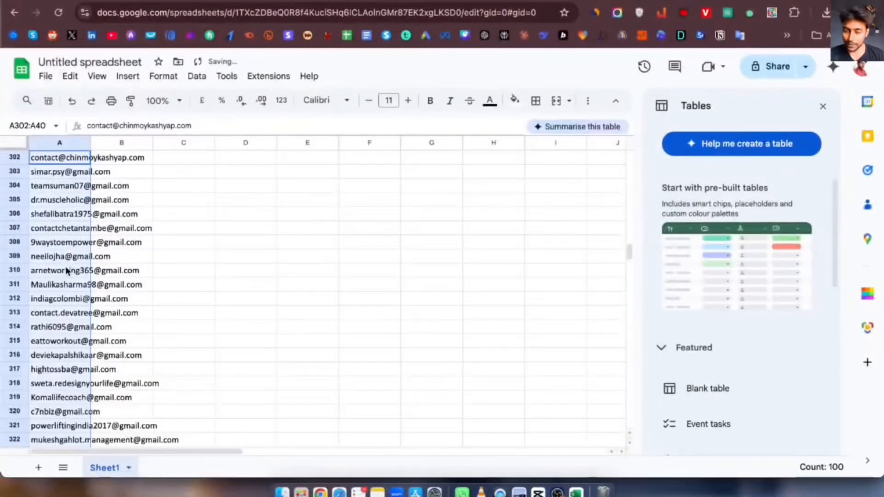
pyautogui.click(166, 271)
pyautogui.scroll(-20, 166, 276)
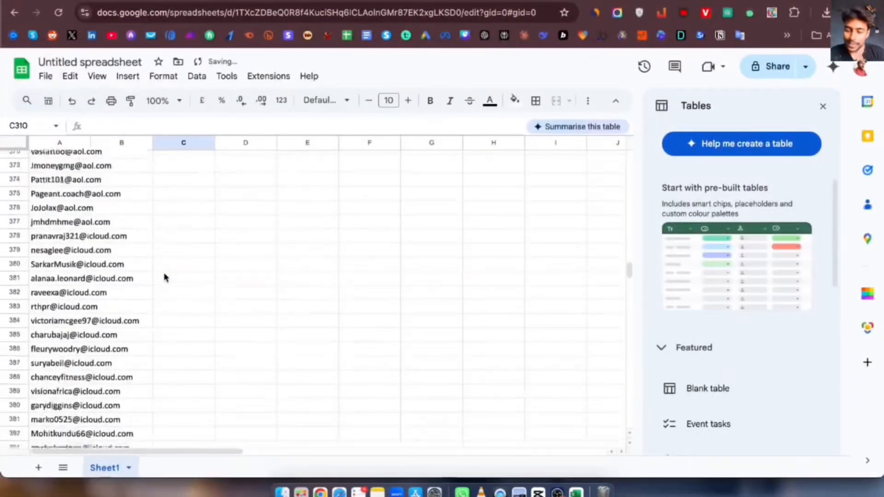
pyautogui.scroll(5, 164, 276)
pyautogui.click(45, 298)
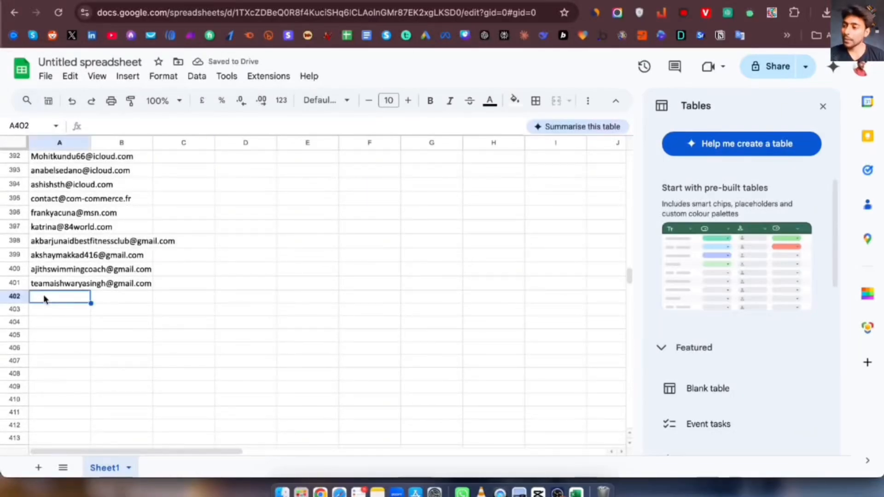
pyautogui.press('super+v')
pyautogui.scroll(-20, 173, 336)
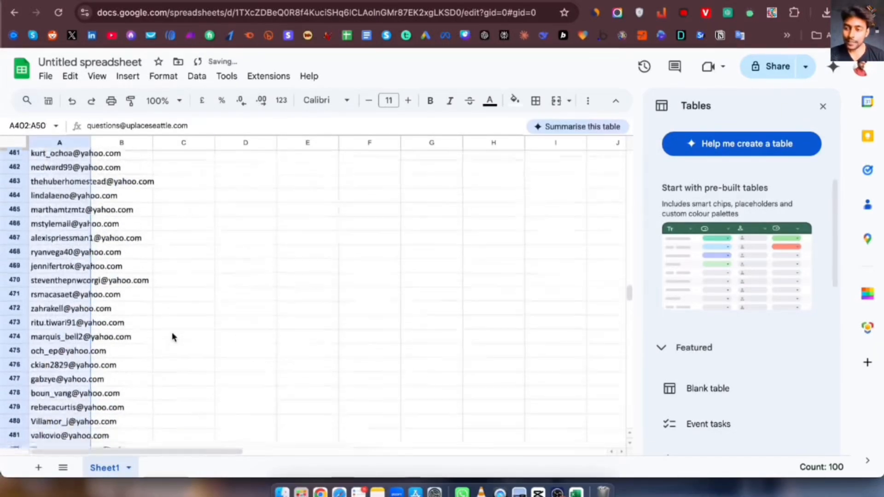
pyautogui.scroll(-1, 172, 336)
# Open the downloaded 2025-01-08_15-57-32.xlsx results workbook, widen its Email column, and copy the e-mails in C6:C19.
pyautogui.click(826, 12)
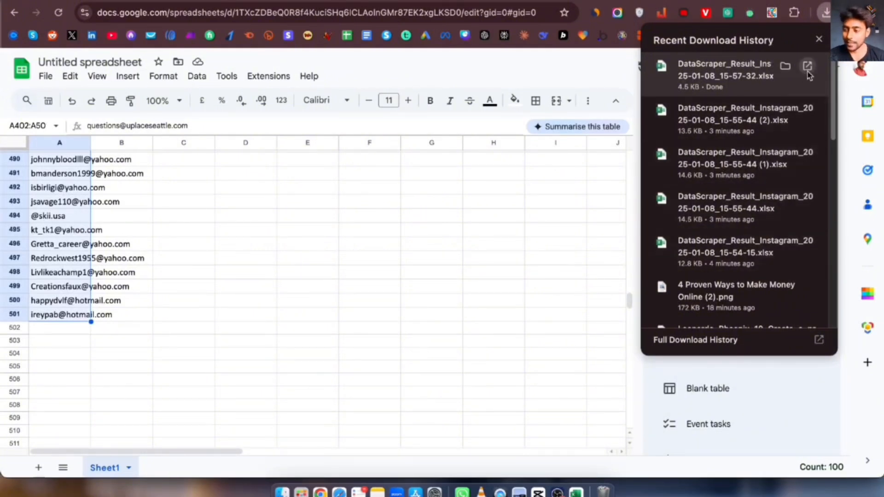
pyautogui.click(737, 70)
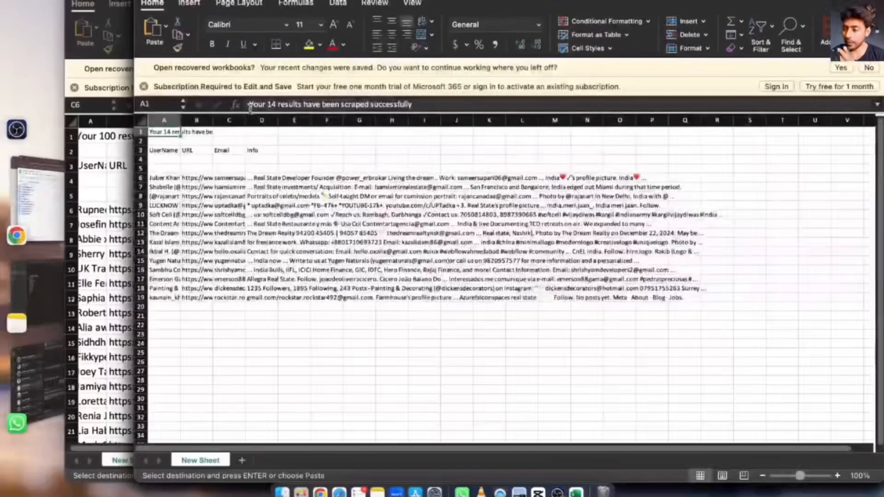
pyautogui.moveTo(246, 116); pyautogui.dragTo(357, 118)
pyautogui.moveTo(256, 180); pyautogui.dragTo(297, 298)
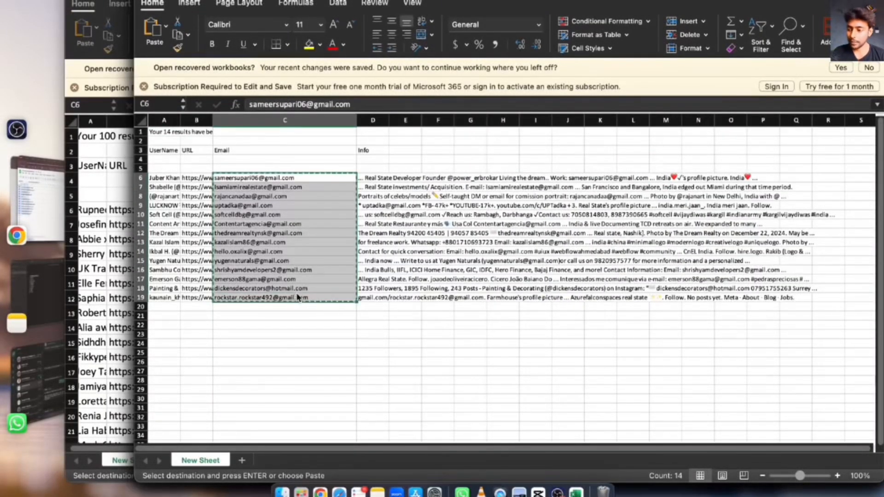
# Switch back to the Google spreadsheet and paste the copied real estate e-mails into column A, starting at A502.
pyautogui.click(40, 198)
pyautogui.click(63, 332)
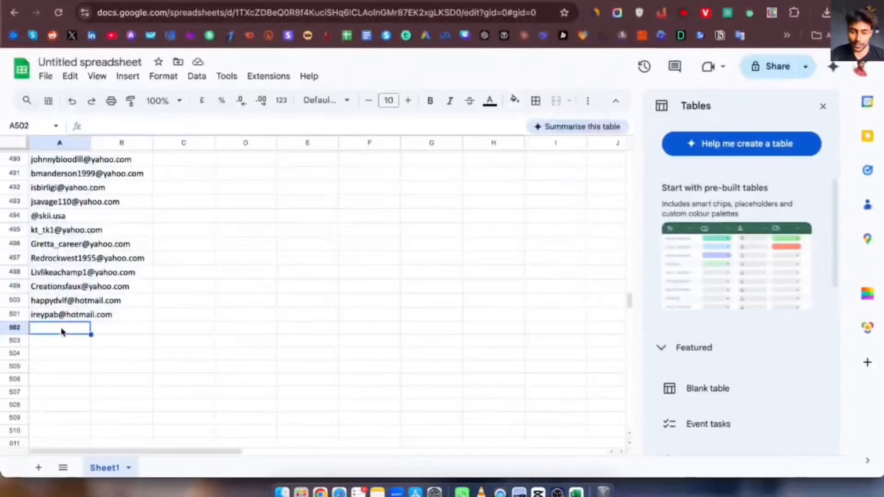
pyautogui.press('super+v')
pyautogui.scroll(-6, 141, 371)
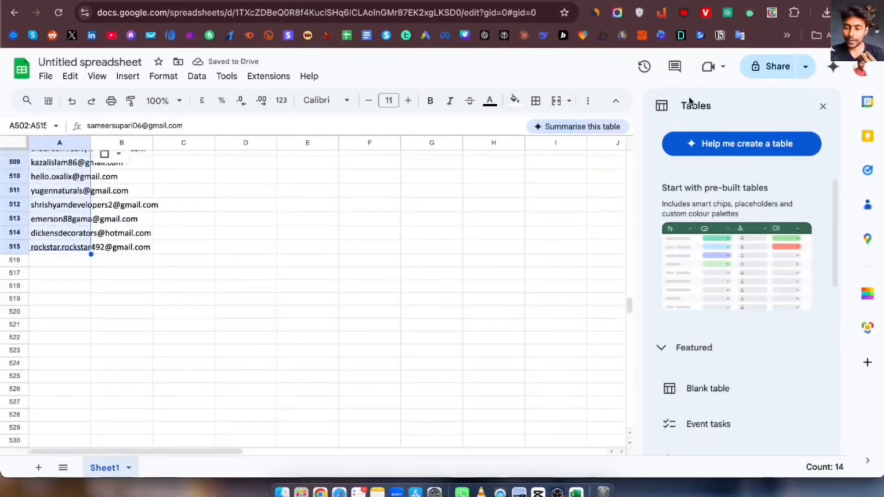
# Set the font size of the whole e-mail list in column A to 17.
pyautogui.scroll(20, 330, 207)
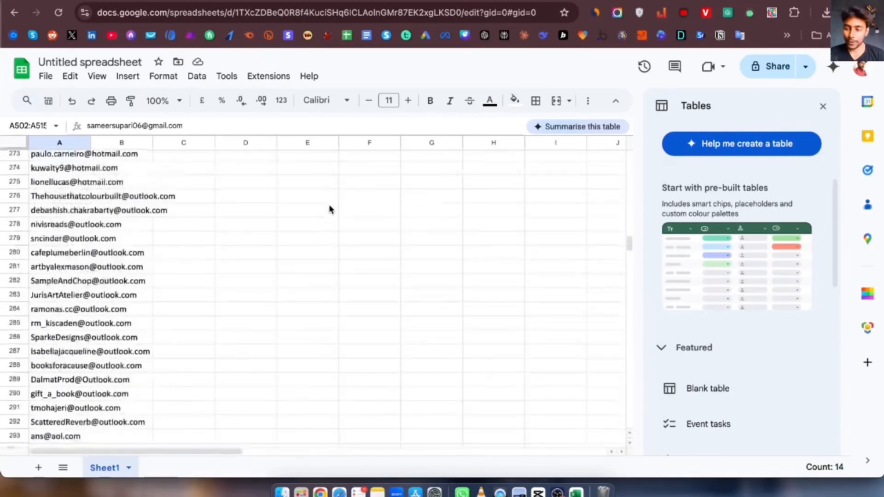
pyautogui.scroll(20, 206, 187)
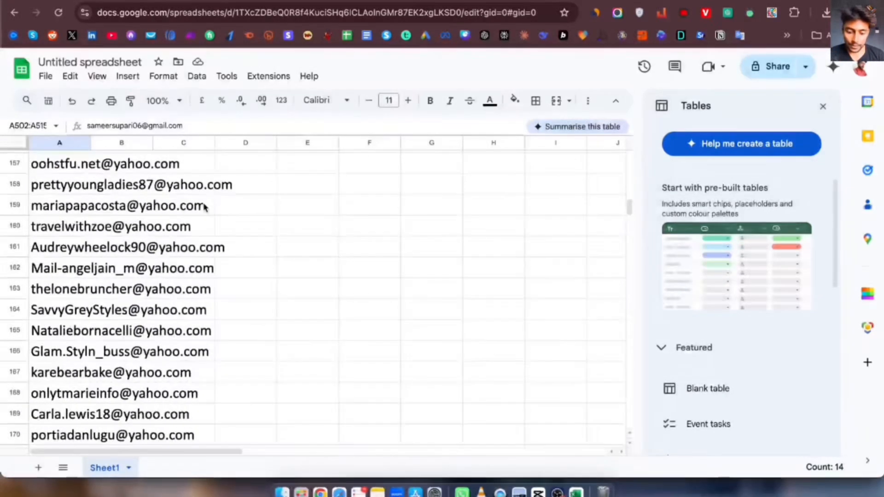
pyautogui.scroll(3, 205, 207)
pyautogui.click(43, 139)
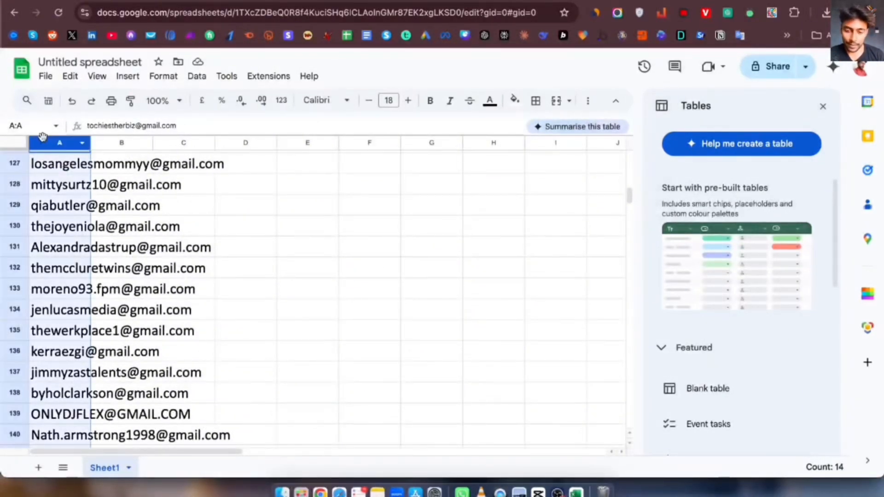
pyautogui.click(368, 100)
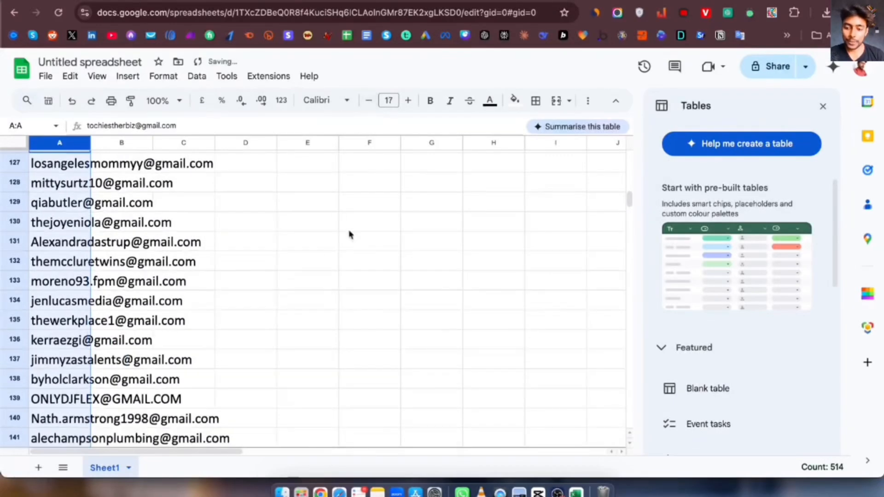
pyautogui.click(362, 225)
pyautogui.scroll(-15, 385, 339)
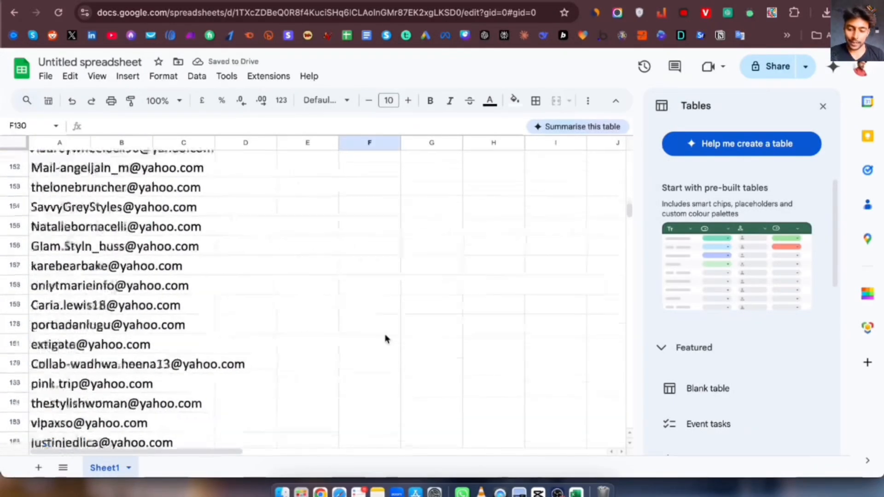
pyautogui.scroll(-2, 385, 339)
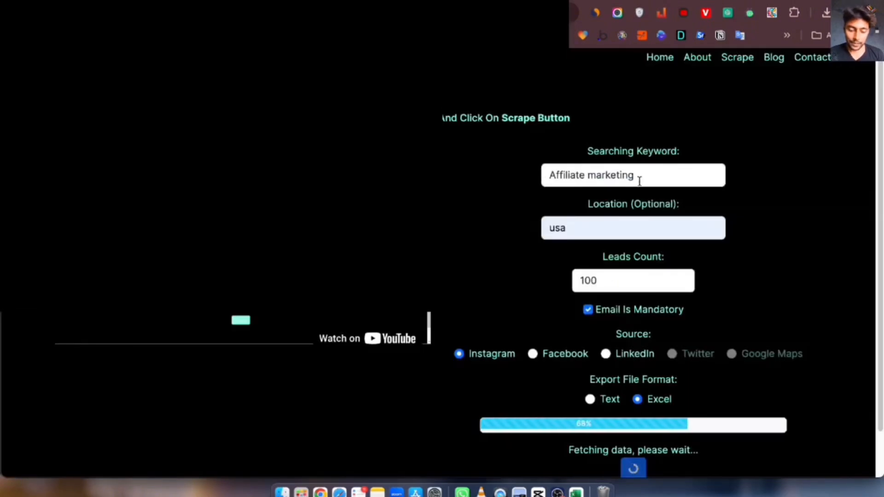
# Switch to the scraper form with the location usa and replace its search keyword with "seo agnecy".
pyautogui.moveTo(639, 180); pyautogui.dragTo(506, 164)
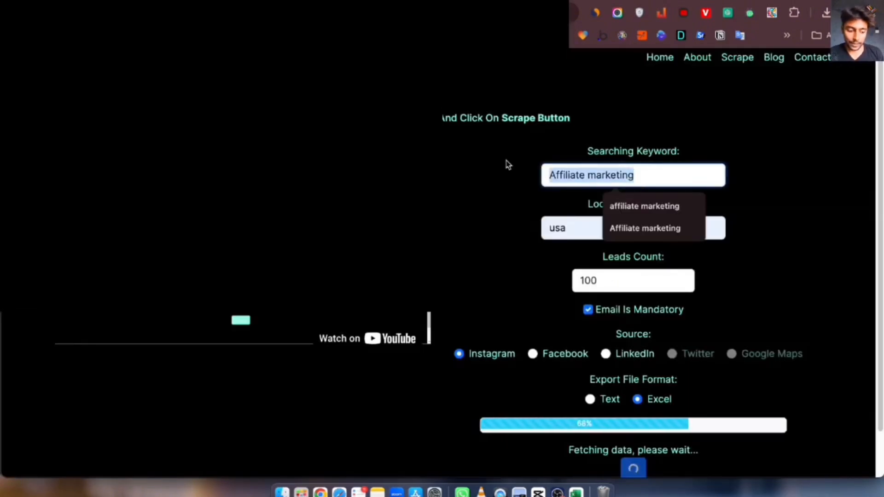
pyautogui.write('seo agnecy')
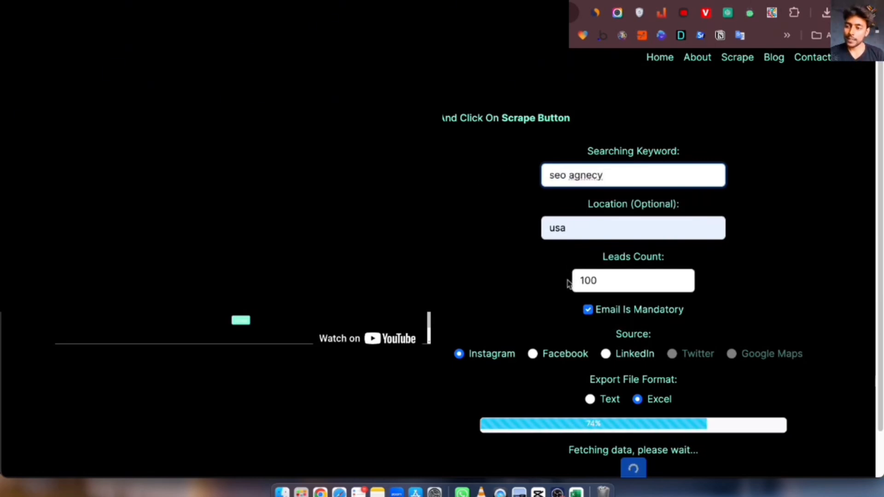
pyautogui.scroll(-2, 566, 323)
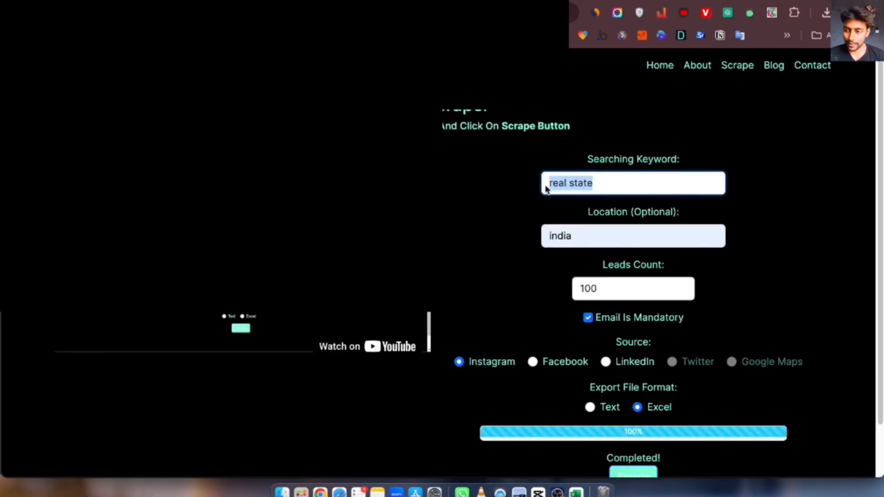
# Set the search keyword to "seo agency" in the scraper form for india and start scraping Instagram leads.
pyautogui.write('age')
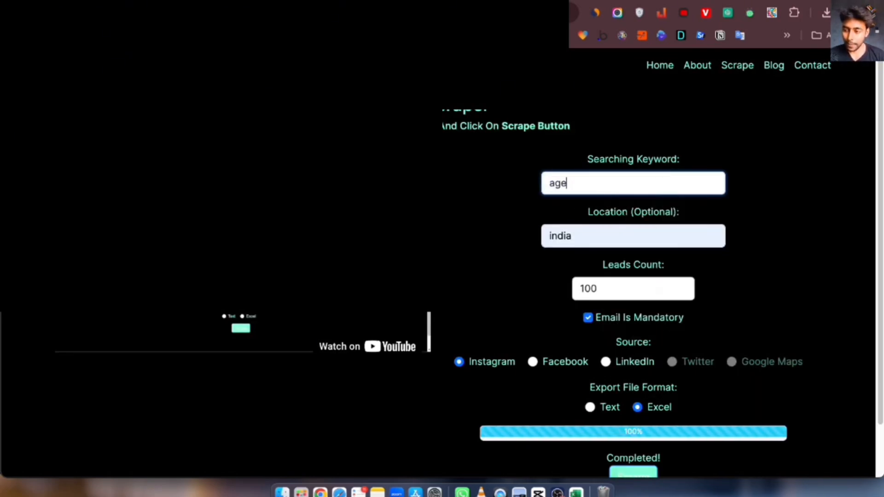
pyautogui.write('ncy')
pyautogui.click(523, 225)
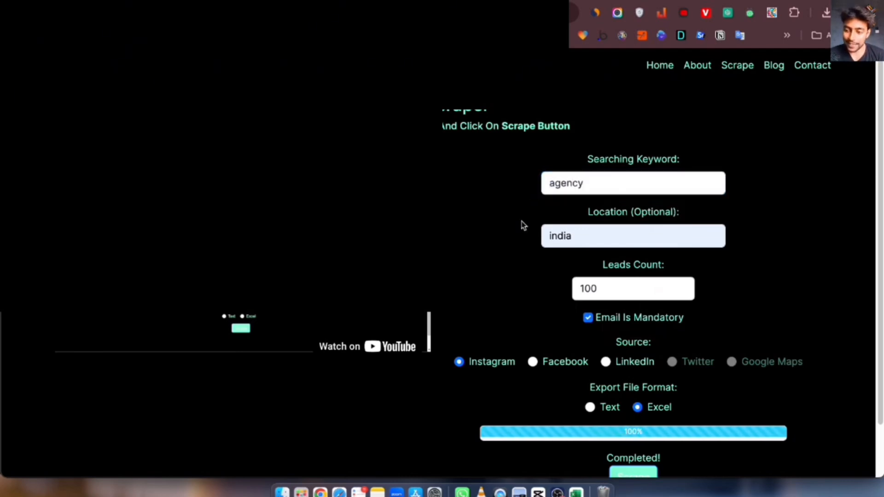
pyautogui.click(549, 182)
pyautogui.write('seo')
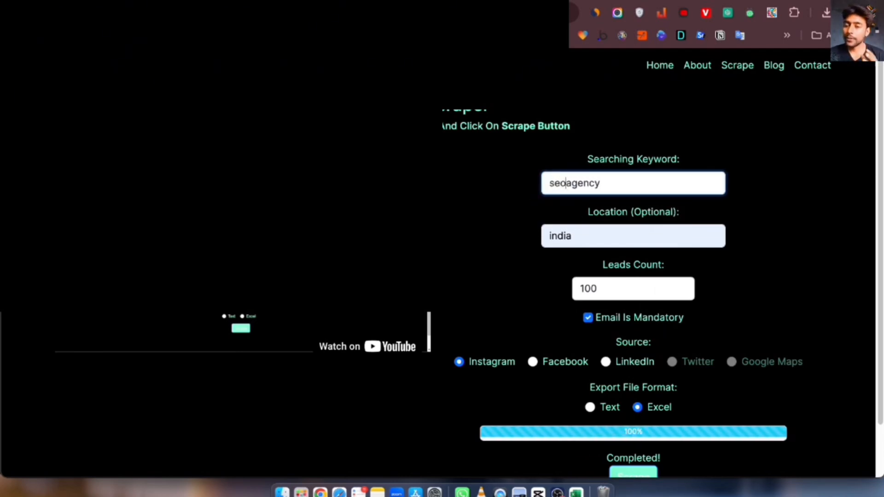
pyautogui.scroll(-2, 508, 258)
pyautogui.press('Return')
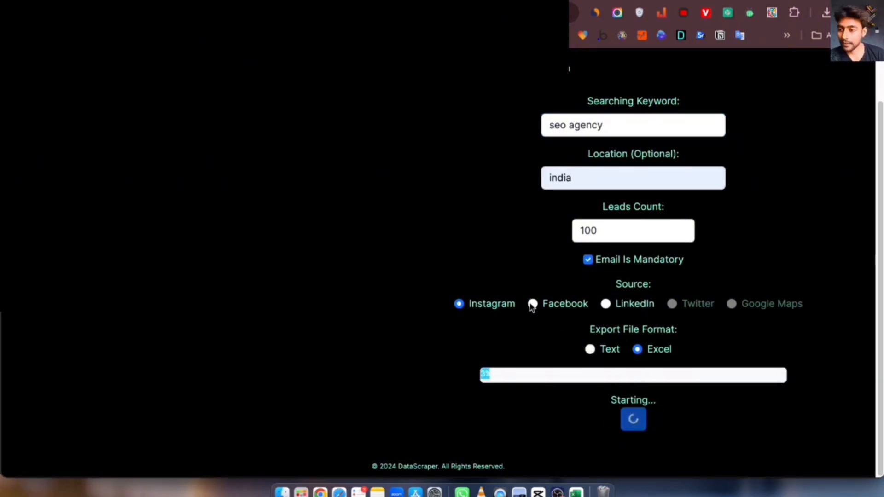
# Save the exported Instagram results file to Documents and open the downloaded 2025-01-08_16-02-54.xlsx workbook.
pyautogui.scroll(1, 508, 260)
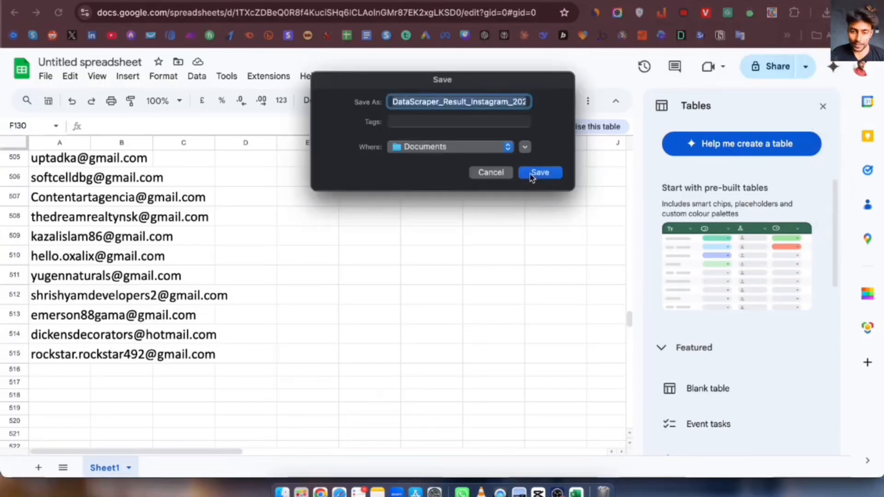
pyautogui.click(540, 173)
pyautogui.click(826, 14)
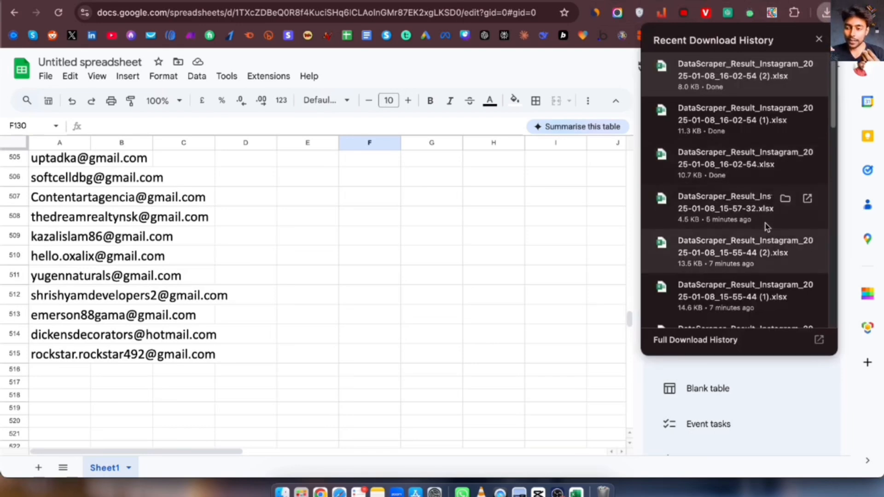
pyautogui.click(807, 156)
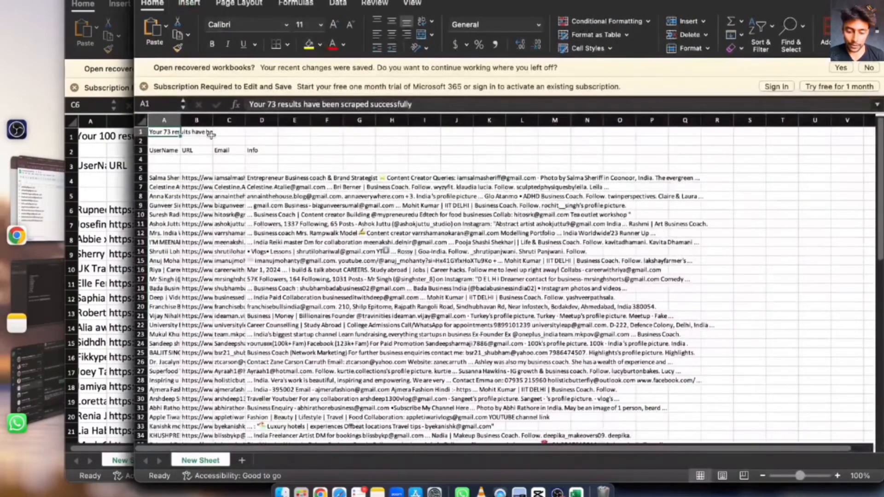
# Widen the workbook's Email column and copy its e-mails from C6 down into column A of the Google spreadsheet, starting at A516.
pyautogui.doubleClick(246, 121)
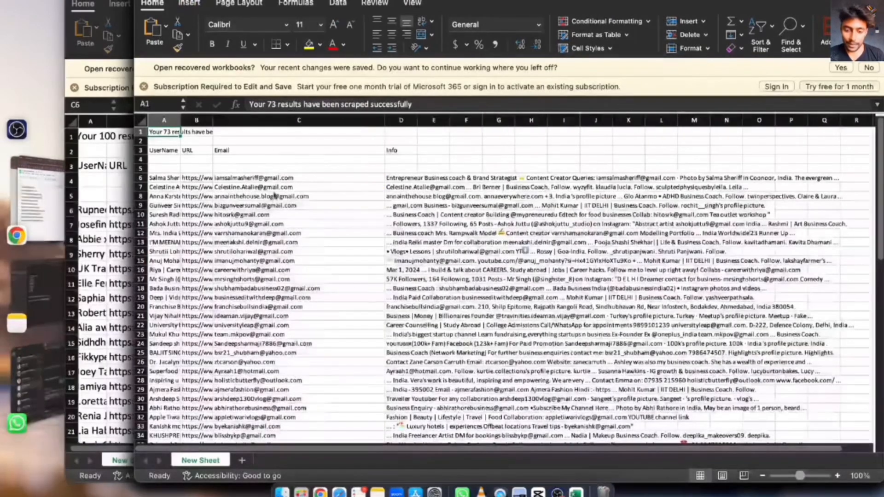
pyautogui.moveTo(253, 180); pyautogui.dragTo(279, 411)
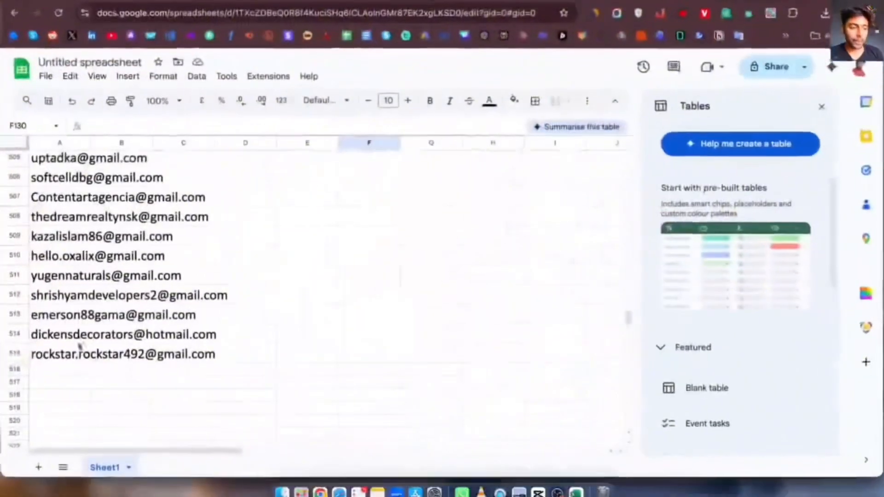
pyautogui.click(74, 374)
pyautogui.press('super+v')
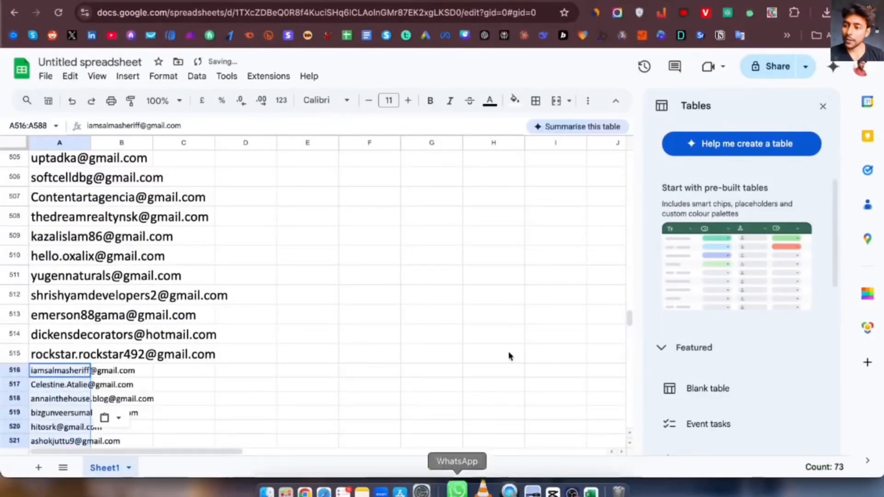
# Open the downloaded results workbook with the India affiliate marketing leads and copy its e-mails from C6 down.
pyautogui.click(826, 14)
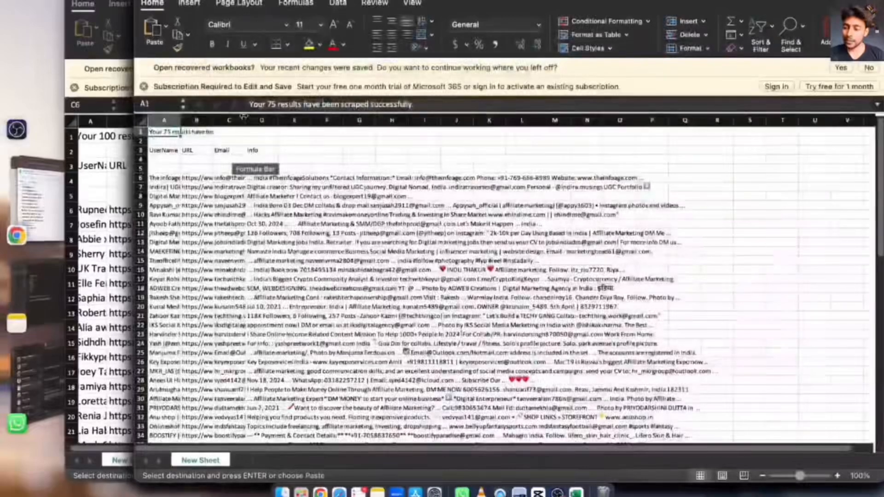
pyautogui.moveTo(254, 180); pyautogui.dragTo(295, 415)
pyautogui.scroll(15, 296, 415)
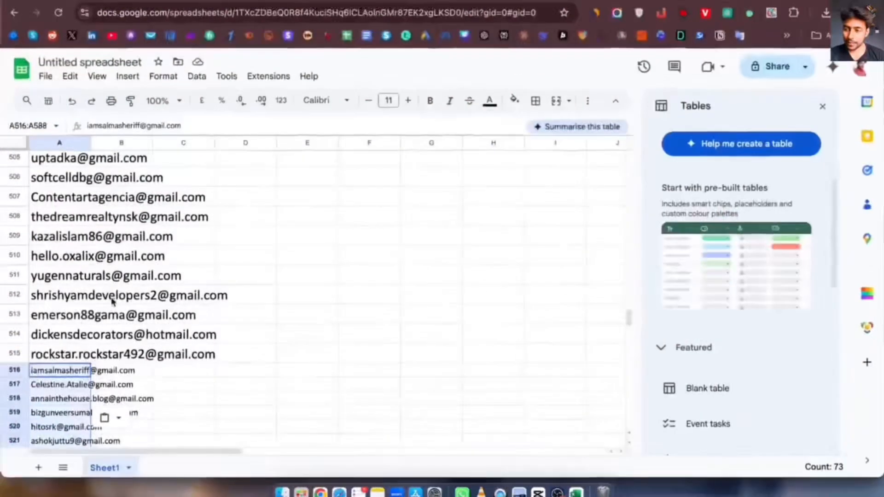
# Paste the copied affiliate marketing e-mails into column A of the Google spreadsheet, starting at A589.
pyautogui.scroll(-20, 112, 302)
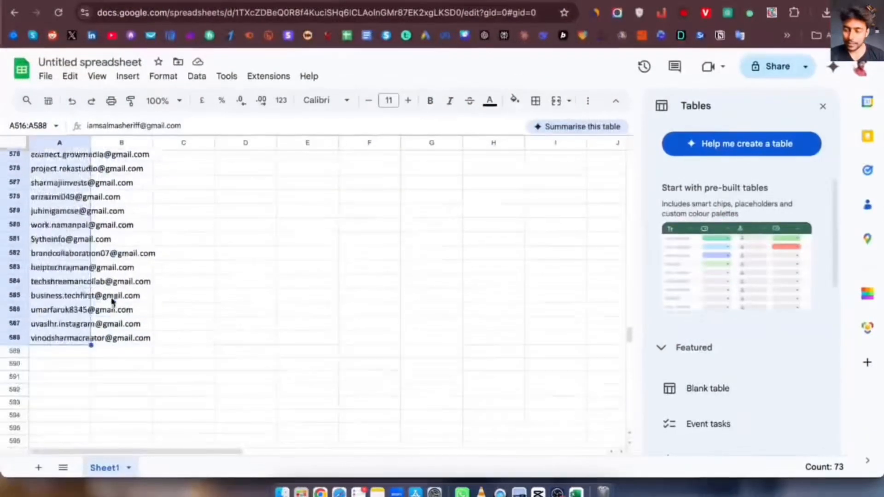
pyautogui.click(51, 201)
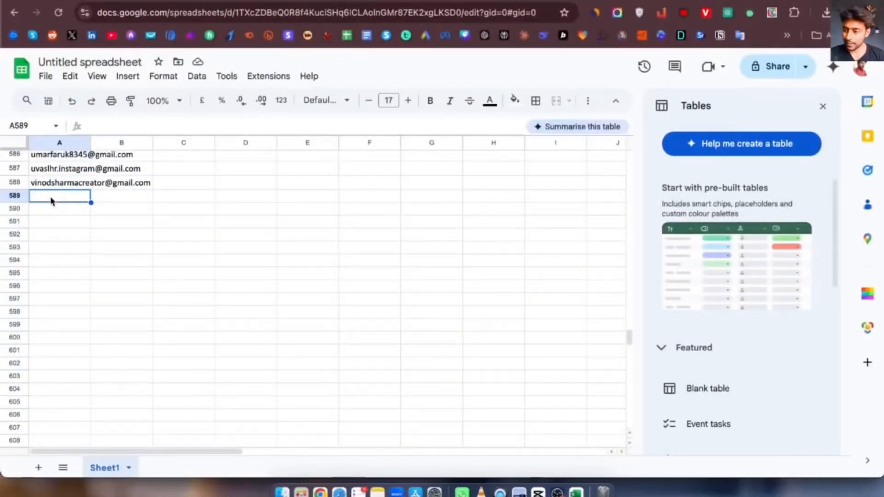
pyautogui.press('super+v')
pyautogui.moveTo(312, 336); pyautogui.dragTo(306, 259)
pyautogui.click(307, 285)
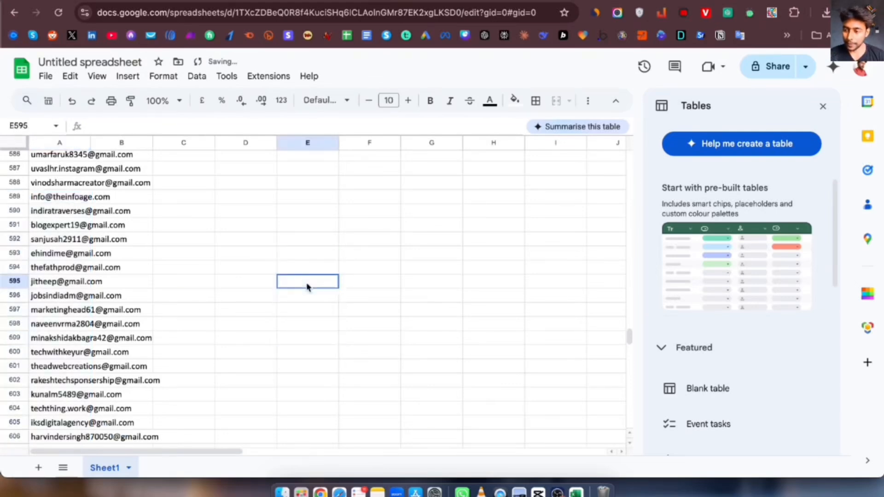
# Open the downloaded results workbook with the USA affiliate marketing leads, widen its Email column and copy the e-mails in C6:C49.
pyautogui.hotkey('ctrl', 'Up')
pyautogui.click(342, 174)
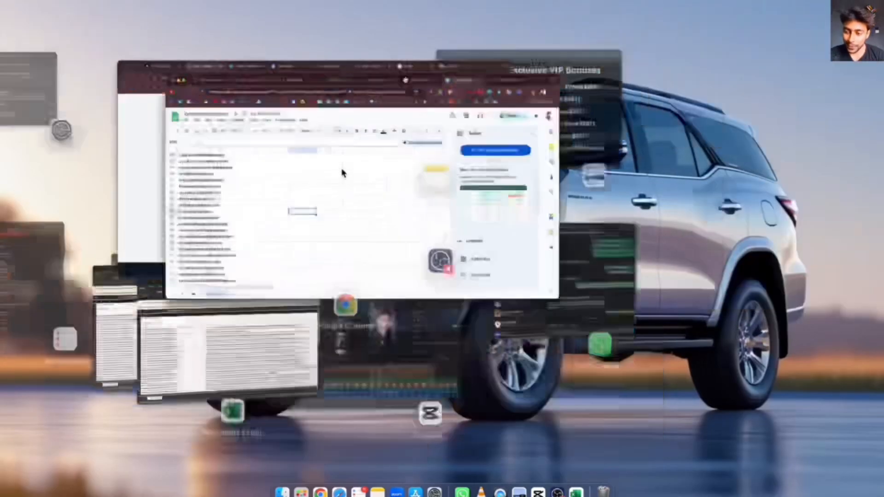
pyautogui.click(826, 13)
pyautogui.click(806, 69)
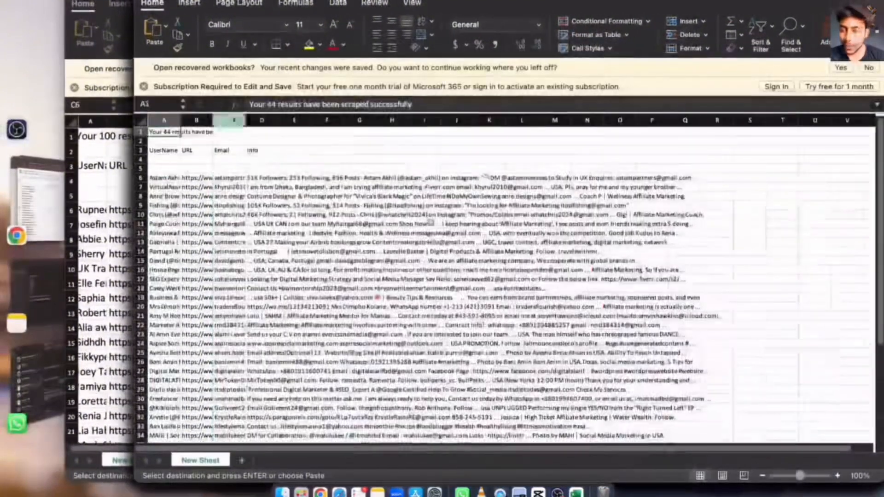
pyautogui.moveTo(245, 121); pyautogui.dragTo(245, 122)
pyautogui.doubleClick(244, 122)
pyautogui.moveTo(251, 182); pyautogui.dragTo(281, 352)
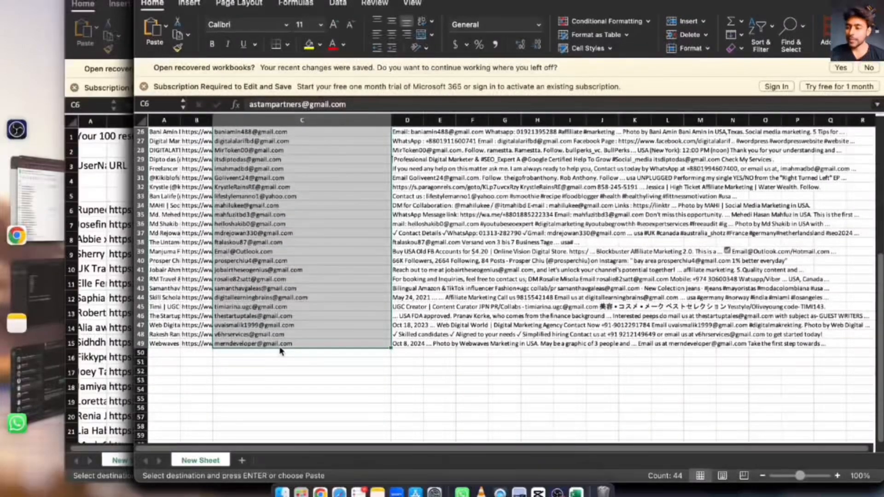
pyautogui.scroll(10, 281, 352)
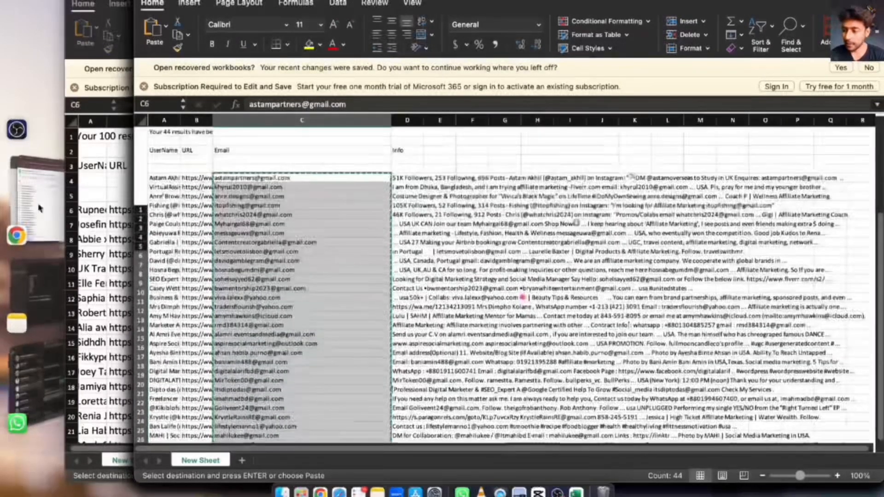
# Paste the copied e-mails into column A of the Google spreadsheet, starting at A664, and dismiss the Tables suggestions.
pyautogui.click(39, 208)
pyautogui.scroll(-10, 74, 264)
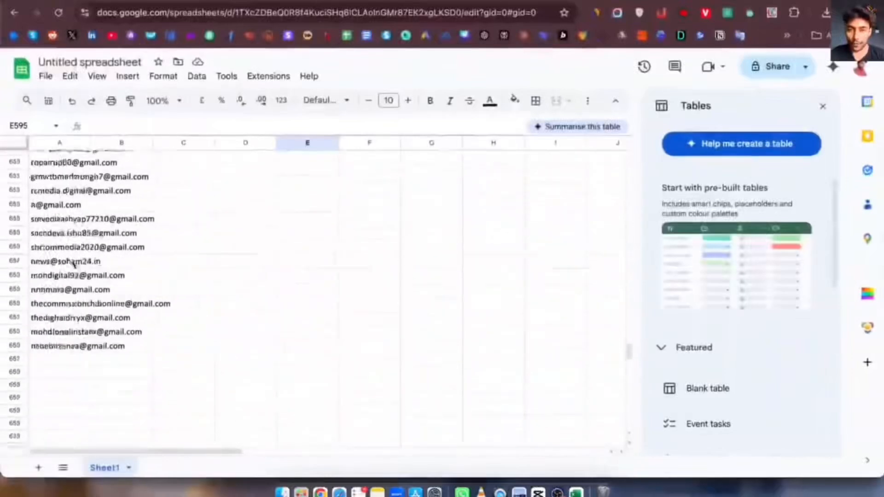
pyautogui.scroll(-4, 74, 263)
pyautogui.click(57, 193)
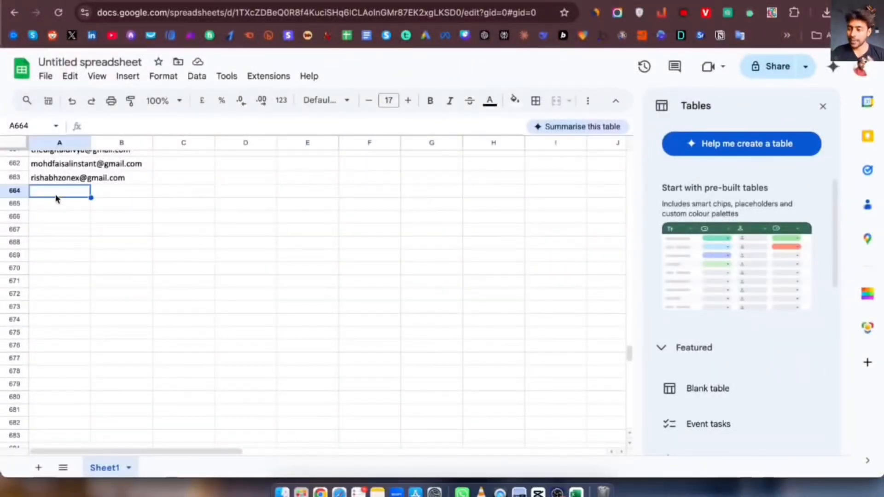
pyautogui.press('super+v')
pyautogui.scroll(-8, 177, 290)
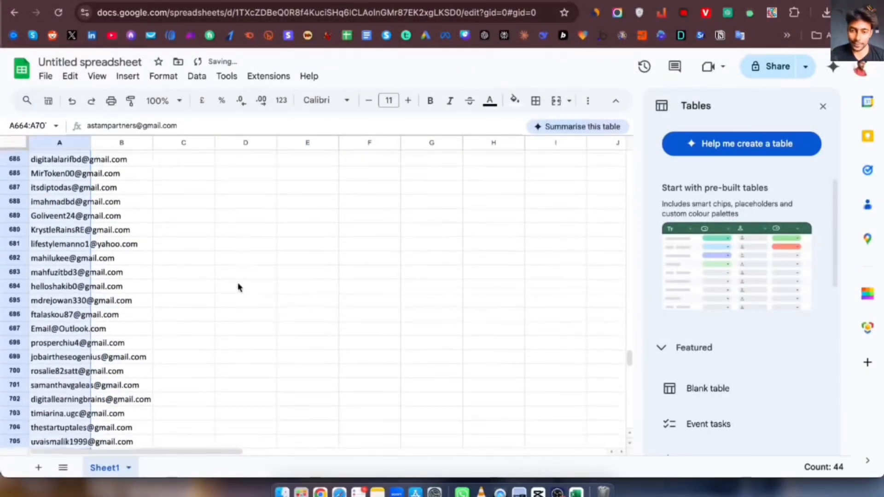
pyautogui.scroll(-3, 238, 287)
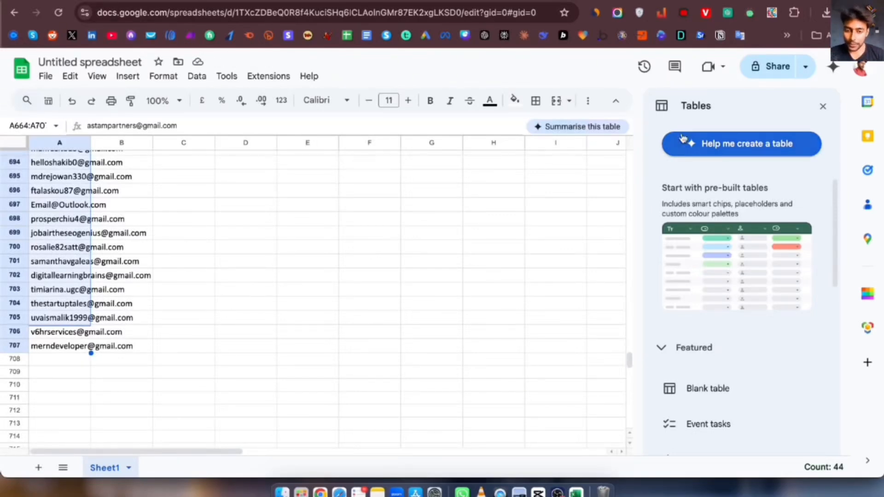
pyautogui.click(824, 108)
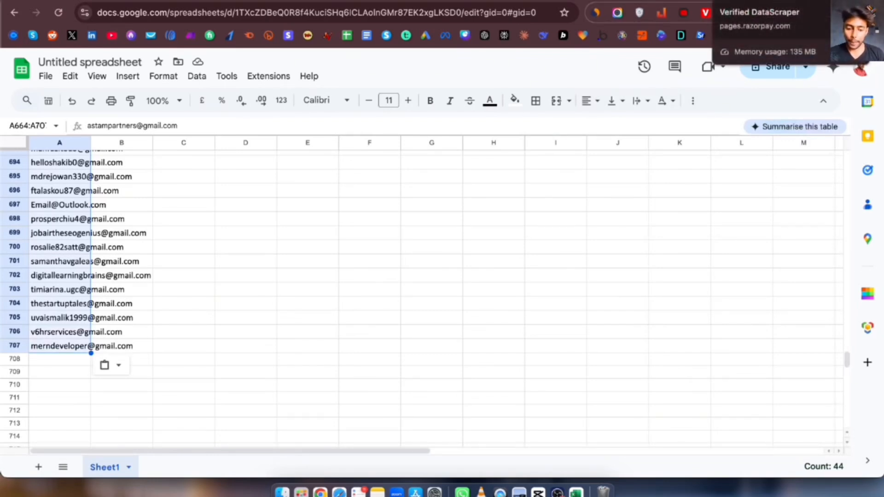
# Switch to the Verified DataScraper payment page and autofill the buyer's name, e-mail and phone number from the saved contact details.
pyautogui.click(729, 1)
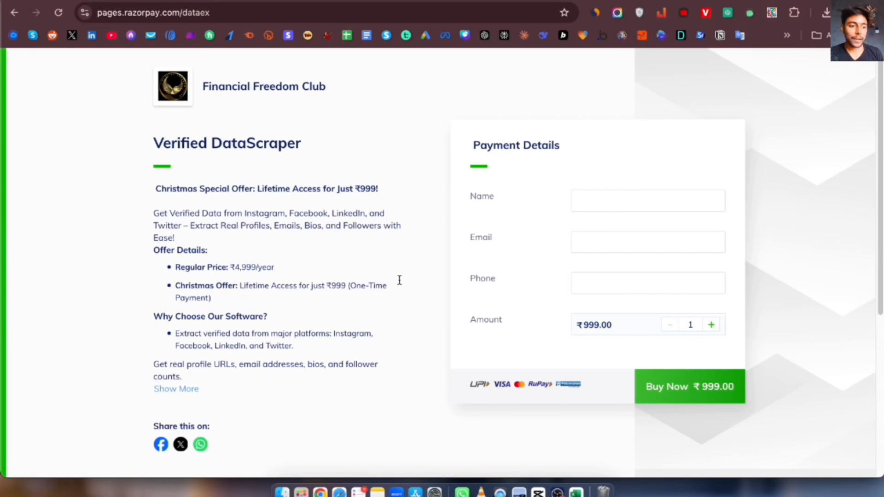
pyautogui.scroll(-1, 290, 270)
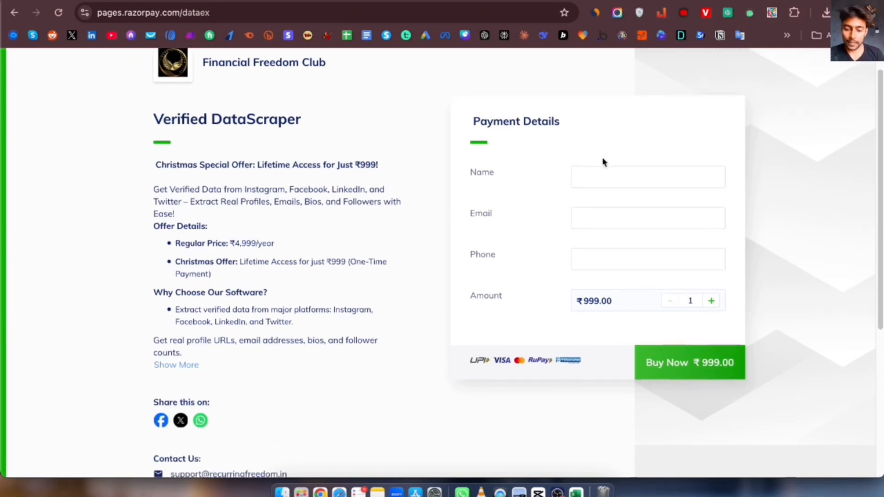
pyautogui.click(592, 184)
pyautogui.click(687, 211)
# Examine the Verified DataScraper offer's description, regular price, Christmas price and contact section, and proceed to buy it.
pyautogui.scroll(-3, 309, 288)
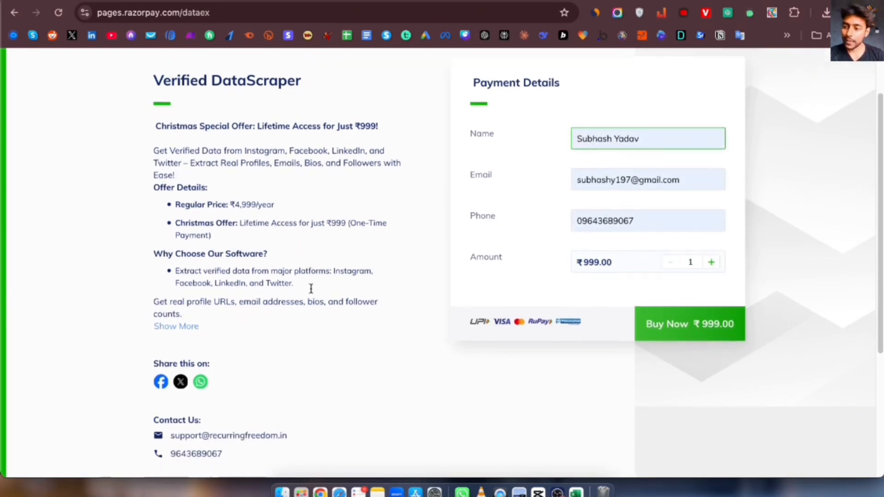
pyautogui.scroll(-2, 310, 289)
pyautogui.scroll(-1, 300, 237)
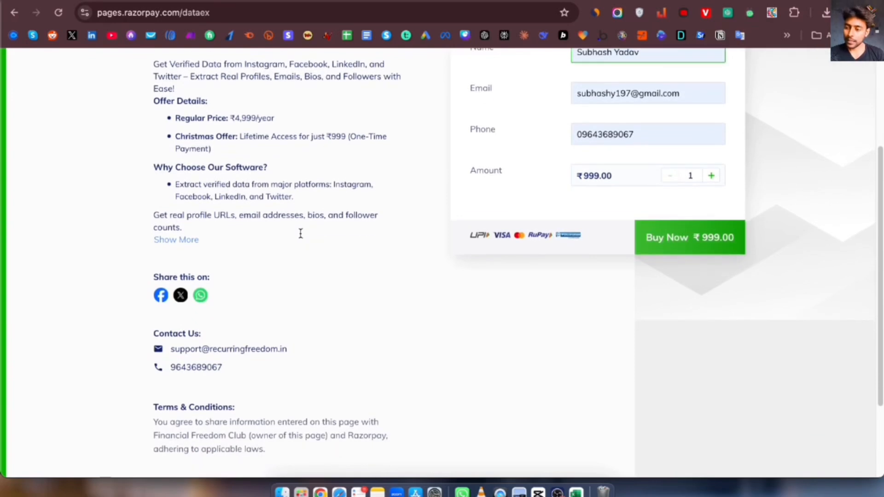
pyautogui.scroll(2, 196, 147)
pyautogui.moveTo(155, 98); pyautogui.dragTo(294, 214)
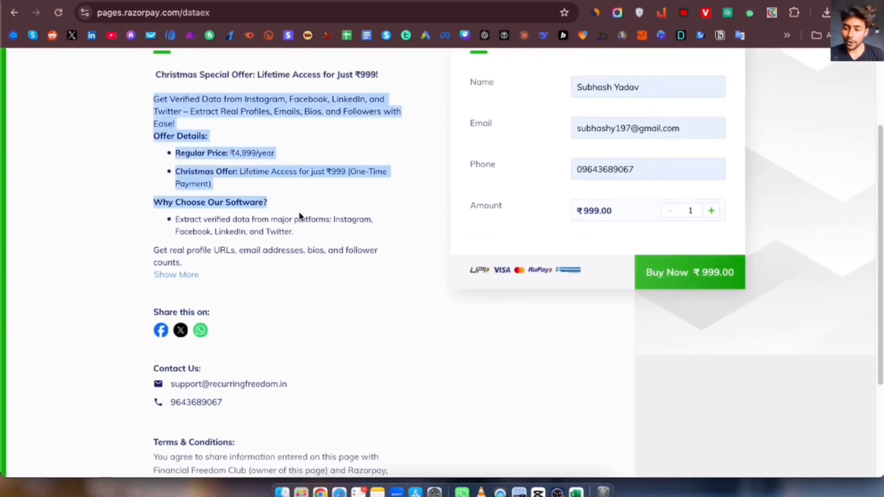
pyautogui.click(248, 189)
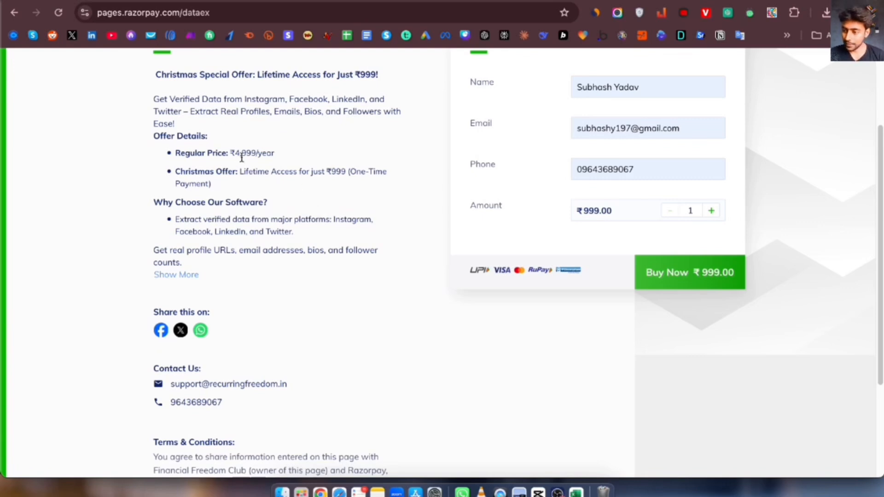
pyautogui.moveTo(232, 154); pyautogui.dragTo(282, 154)
pyautogui.click(282, 158)
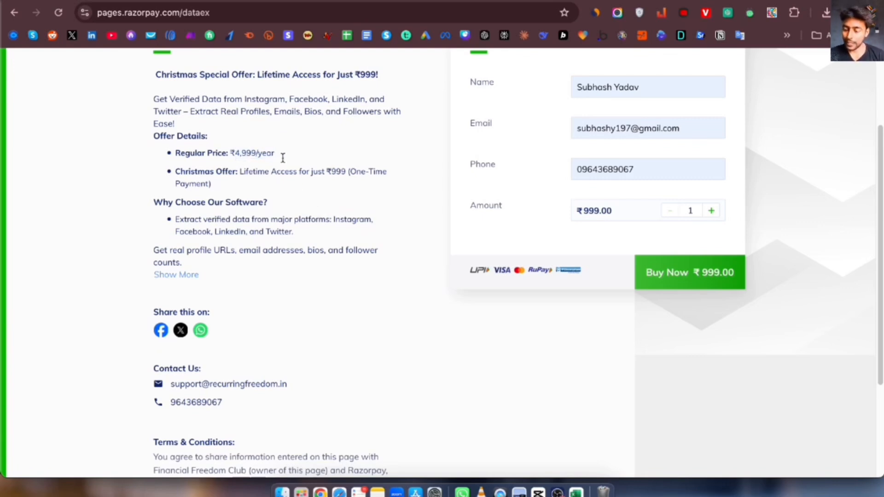
pyautogui.moveTo(325, 173); pyautogui.dragTo(346, 172)
pyautogui.click(342, 174)
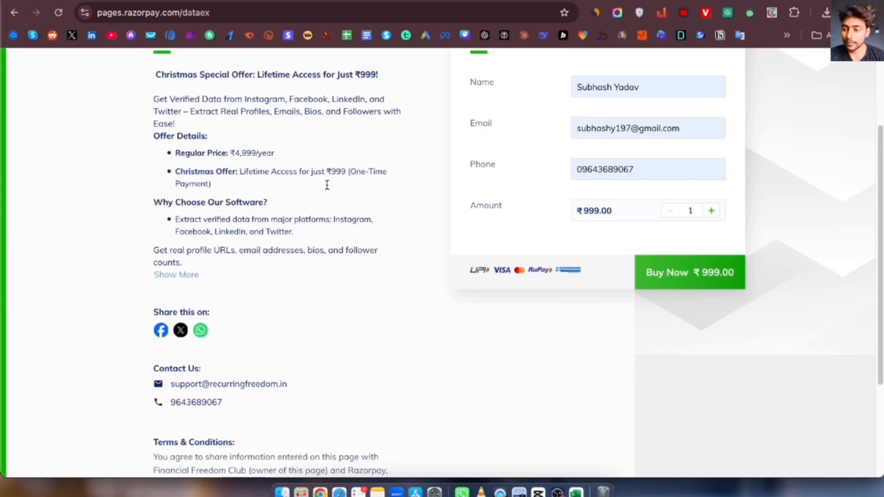
pyautogui.scroll(-3, 345, 208)
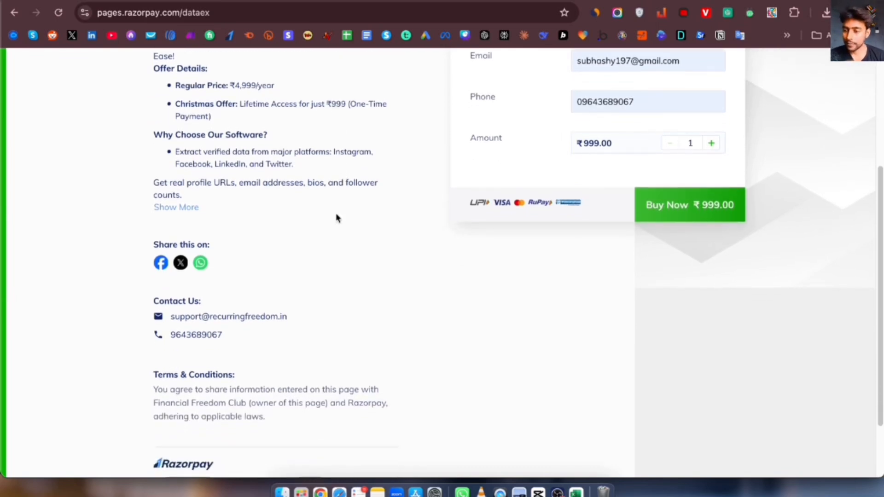
pyautogui.scroll(1, 336, 218)
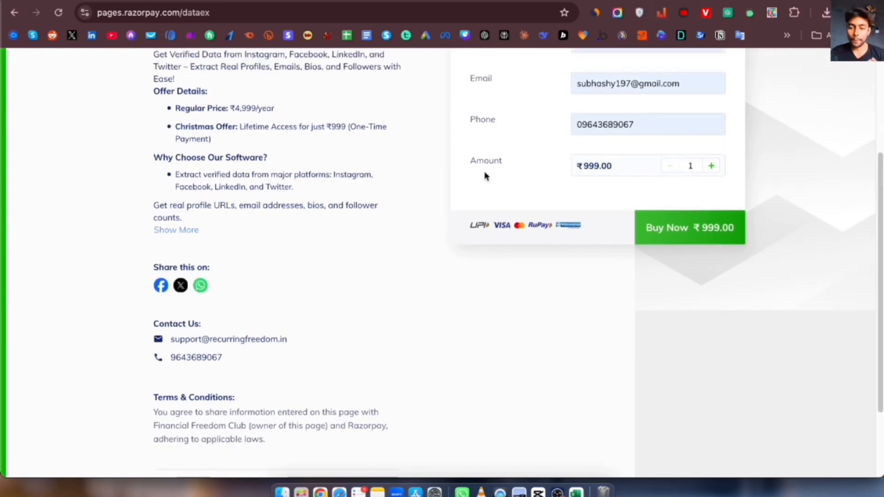
pyautogui.click(660, 237)
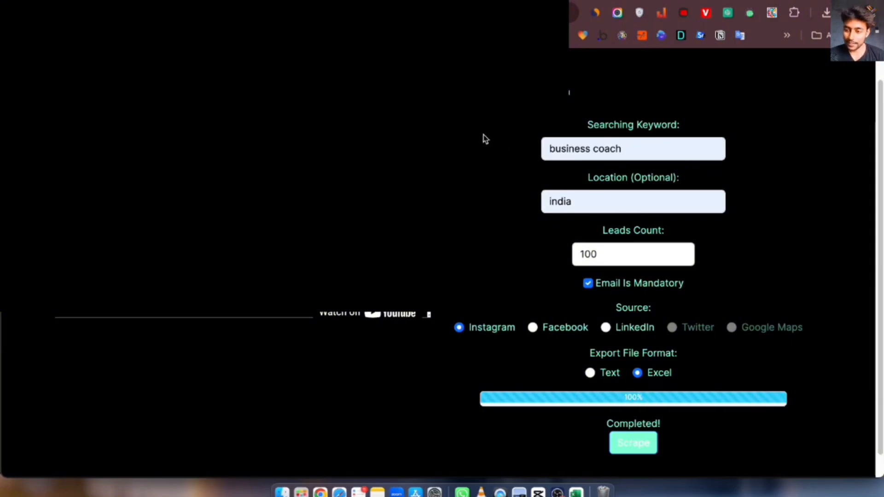
# Bring up the image listing the software's VIP bonuses and frame the first bonus, AI Prompt Engineering Mastery, with a rectangular selection.
pyautogui.hotkey('ctrl', 'Up')
pyautogui.click(750, 72)
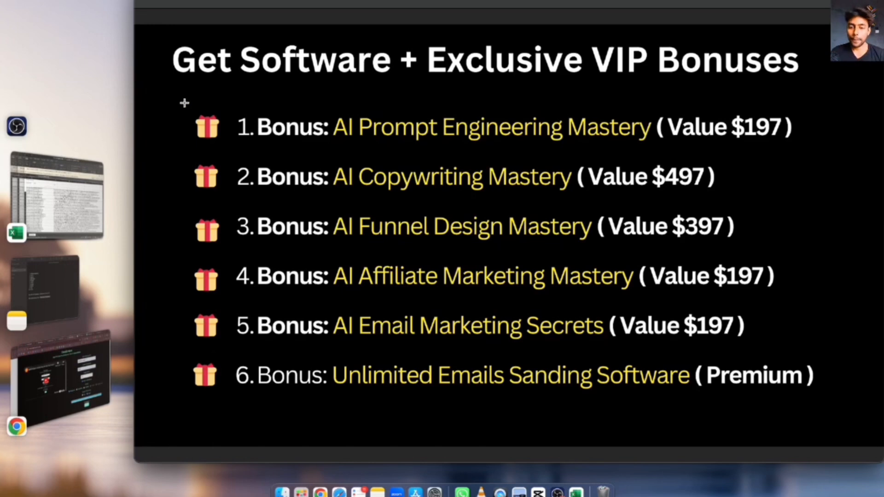
pyautogui.moveTo(175, 101); pyautogui.dragTo(857, 159)
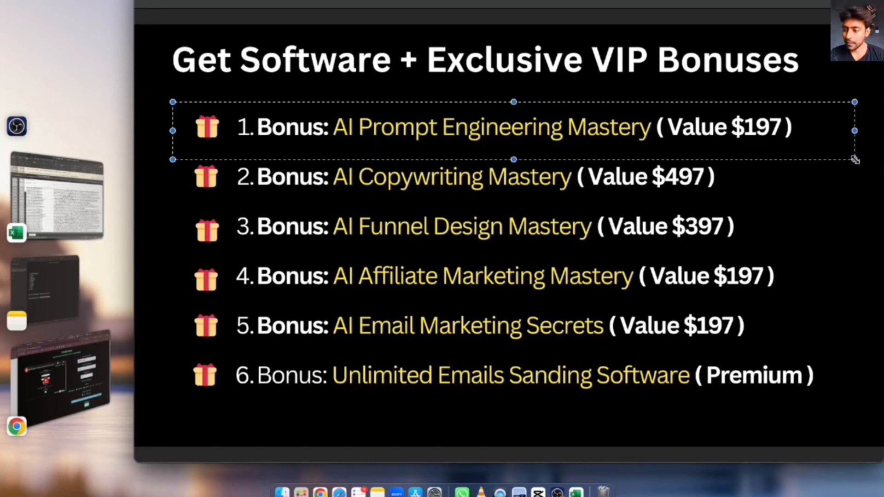